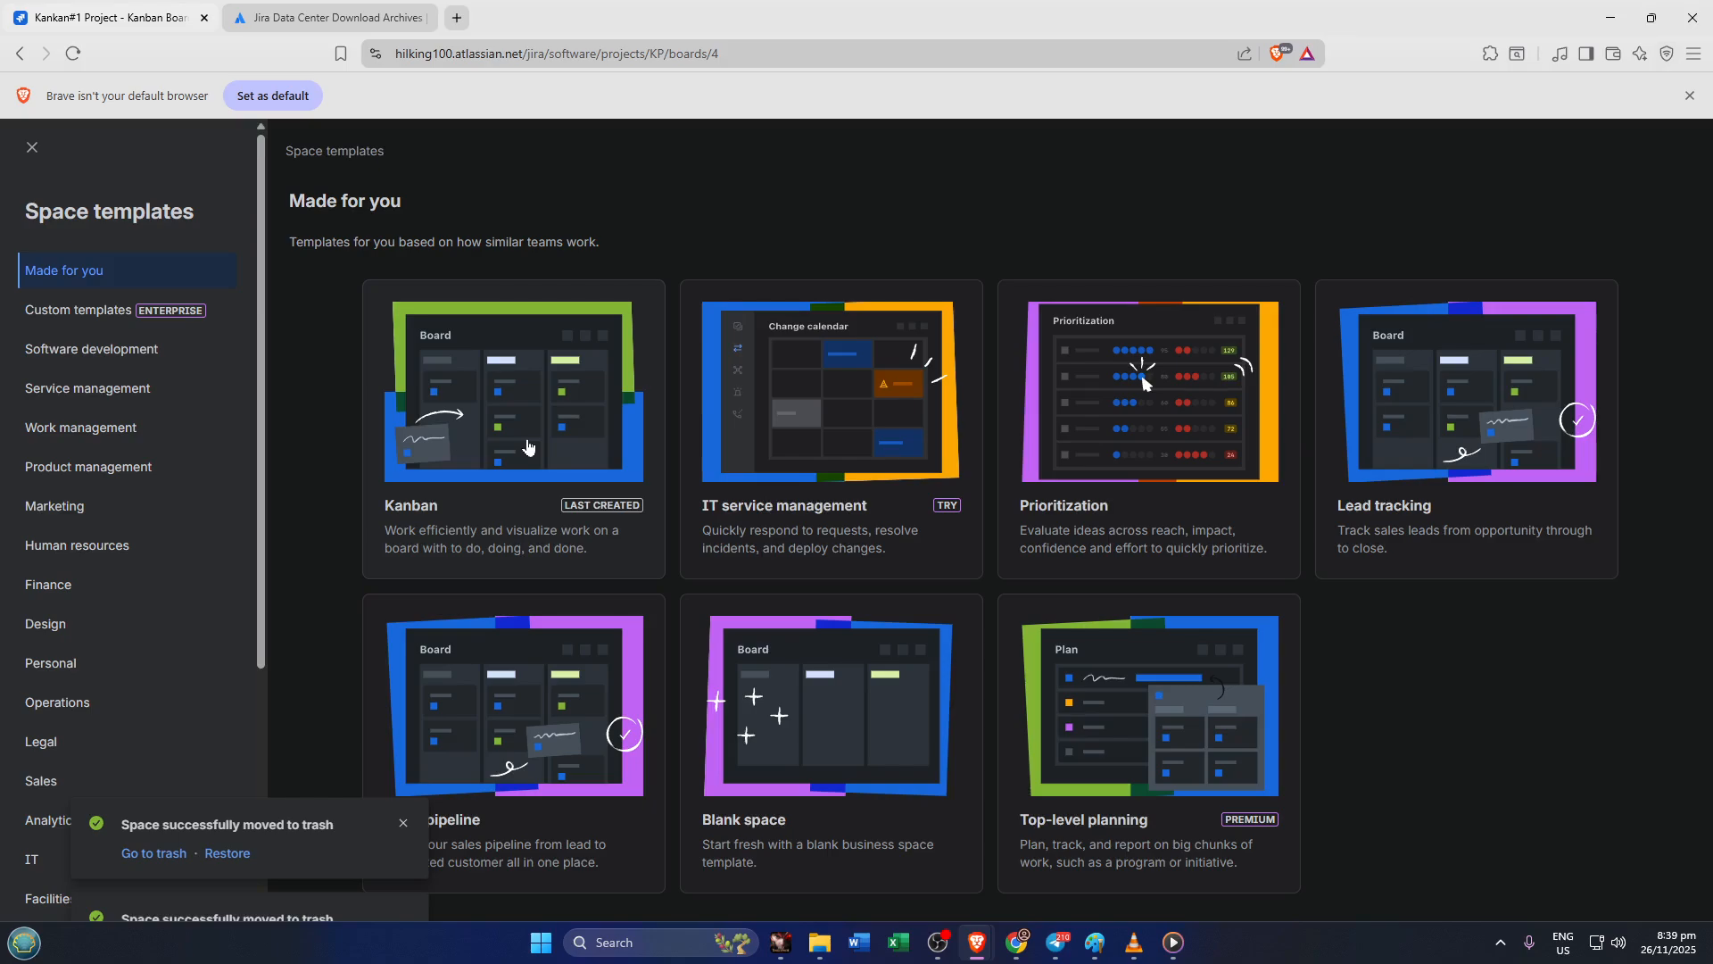
Start a new space from the Kanban template as a team-managed space
{"action": "left_click", "coordinate": [529, 442]}
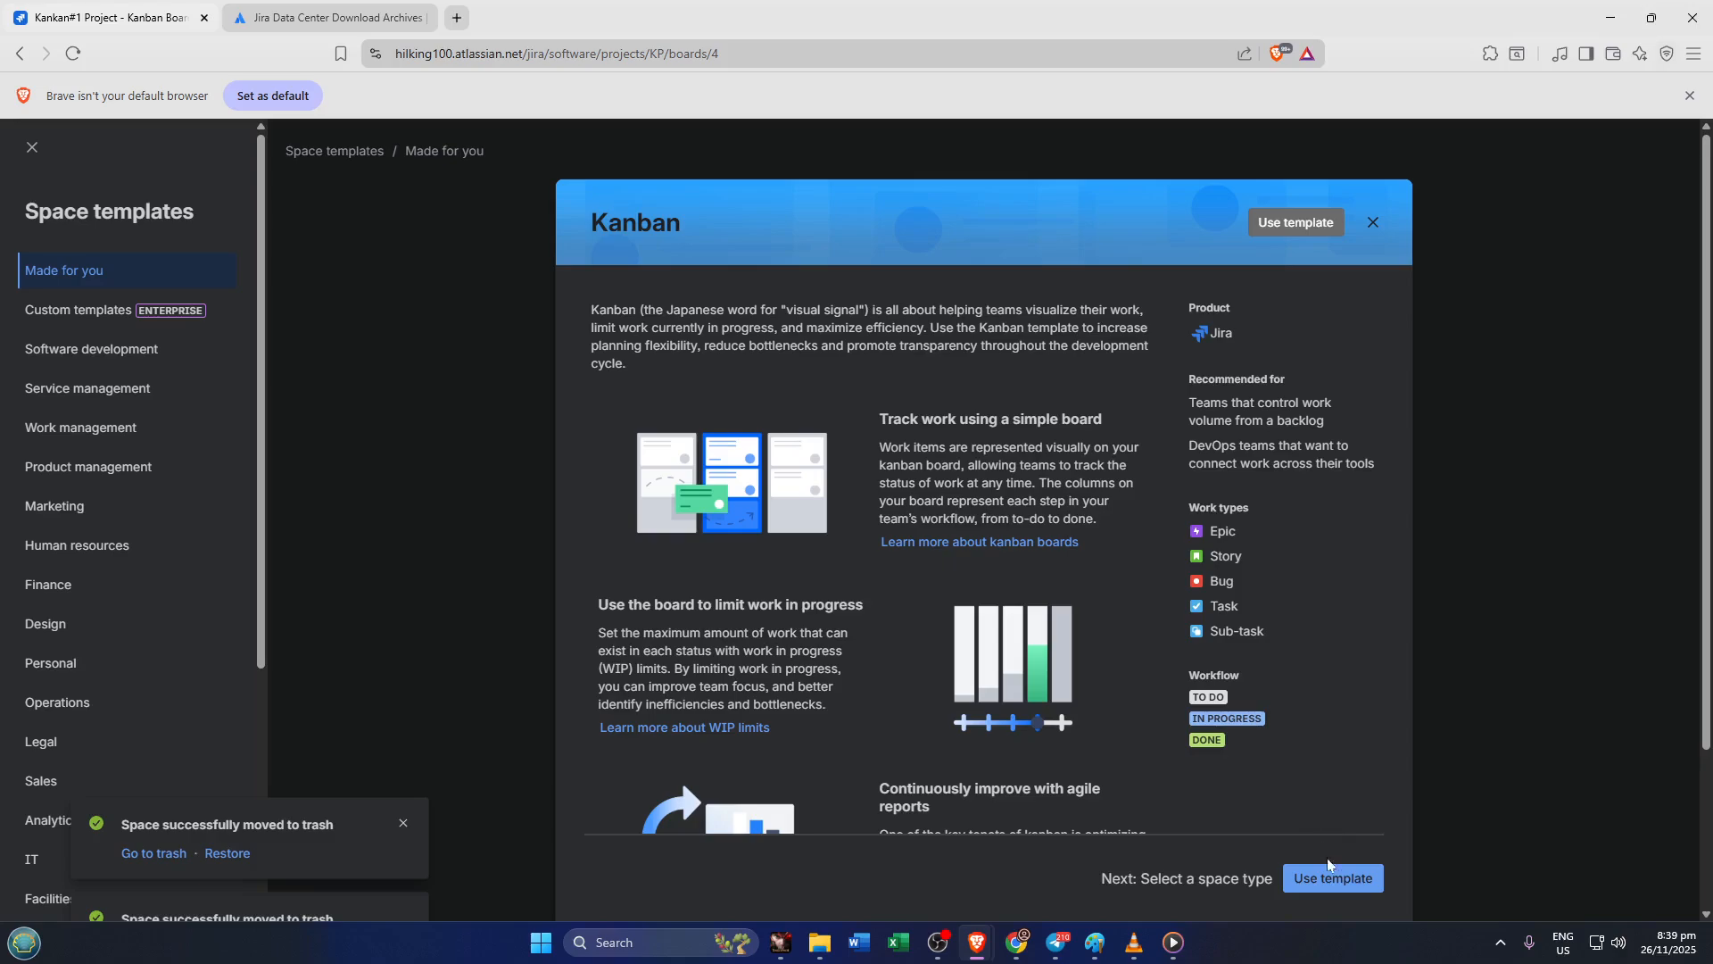
{"action": "left_click", "coordinate": [1334, 879]}
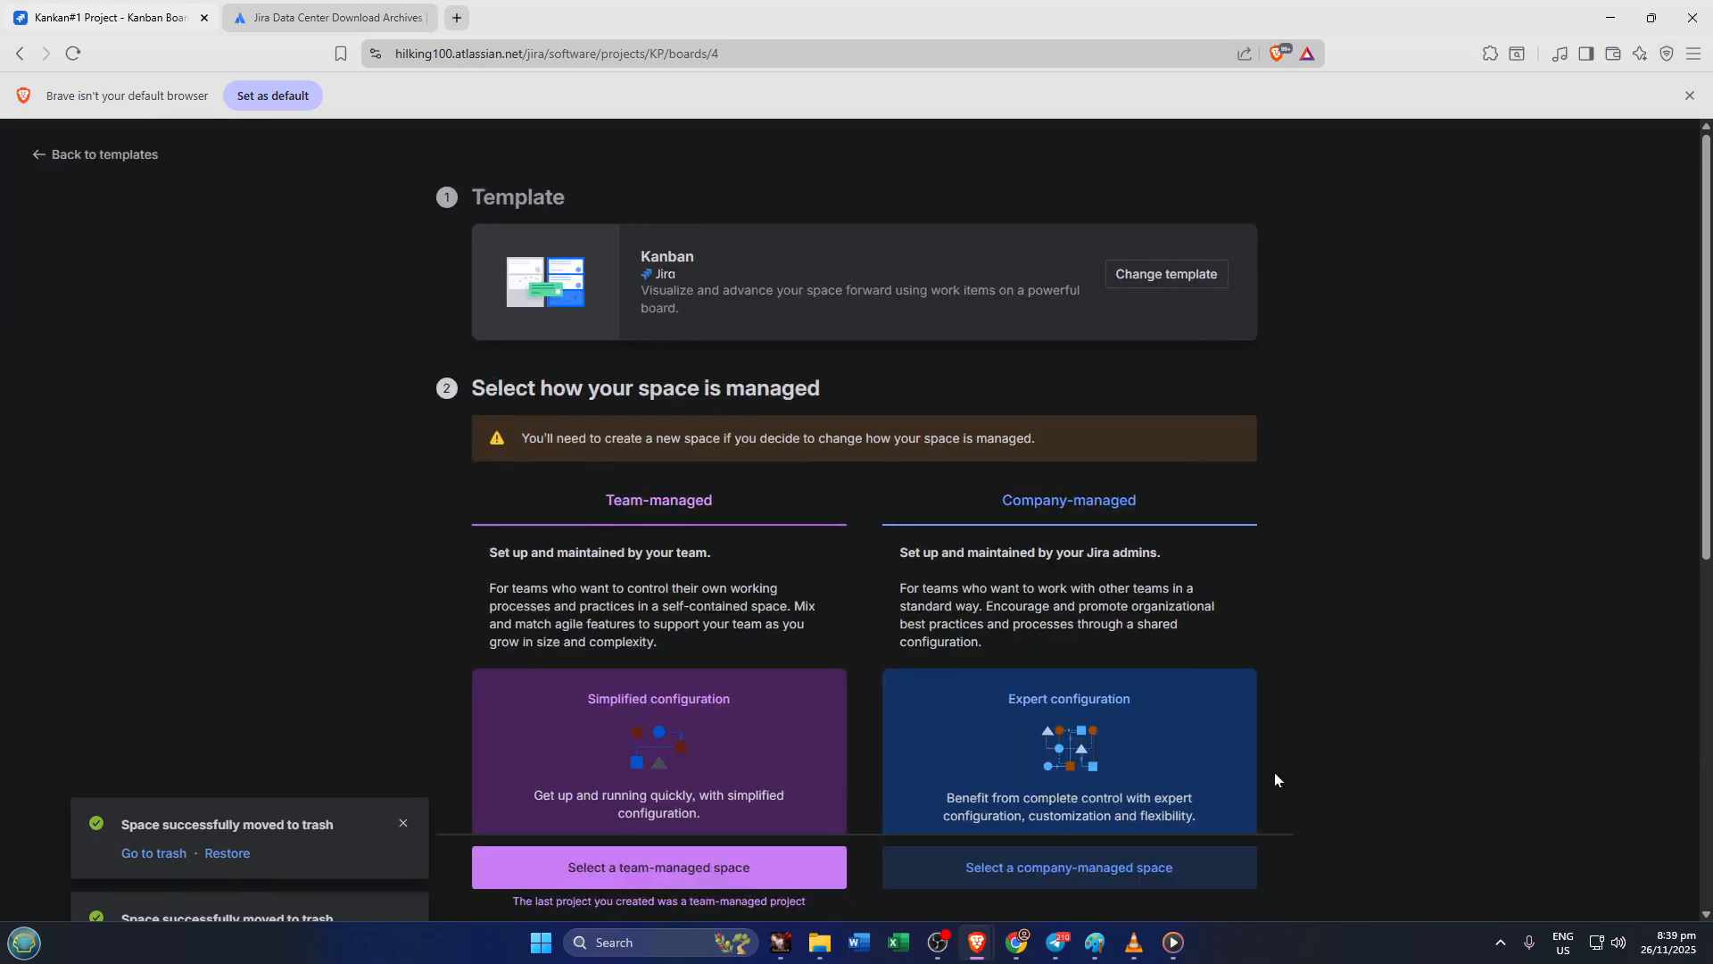
{"action": "left_click", "coordinate": [678, 868]}
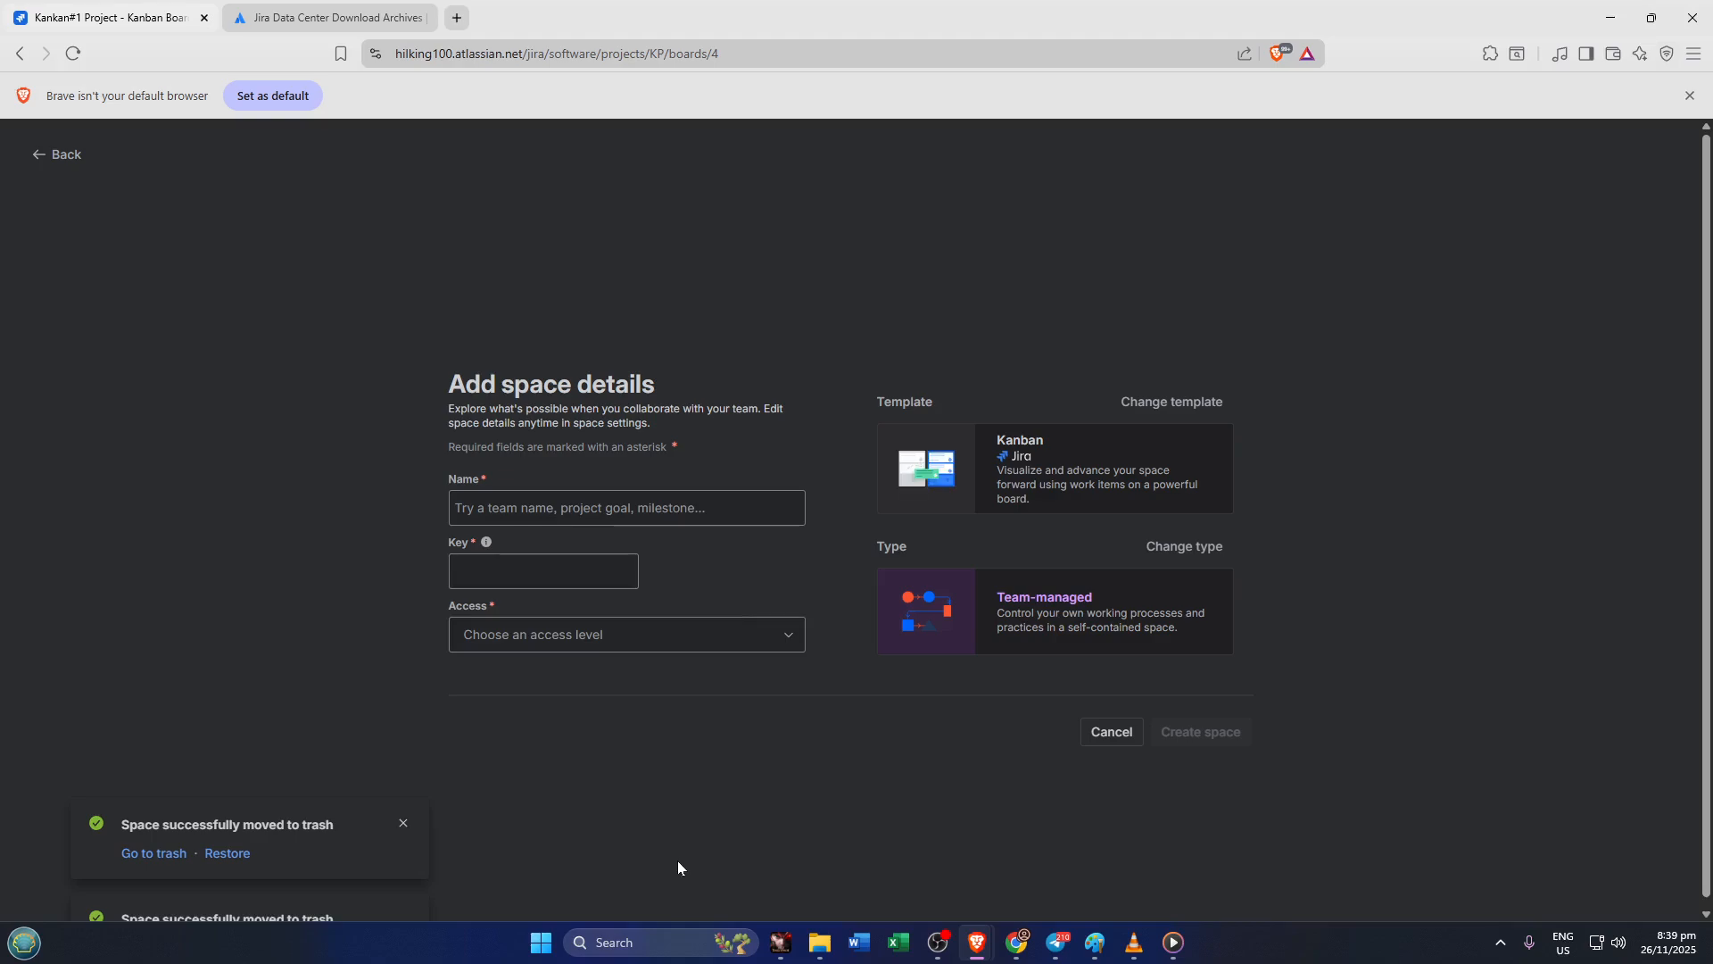
Name the new space Project Kanban1
{"action": "left_click", "coordinate": [557, 508]}
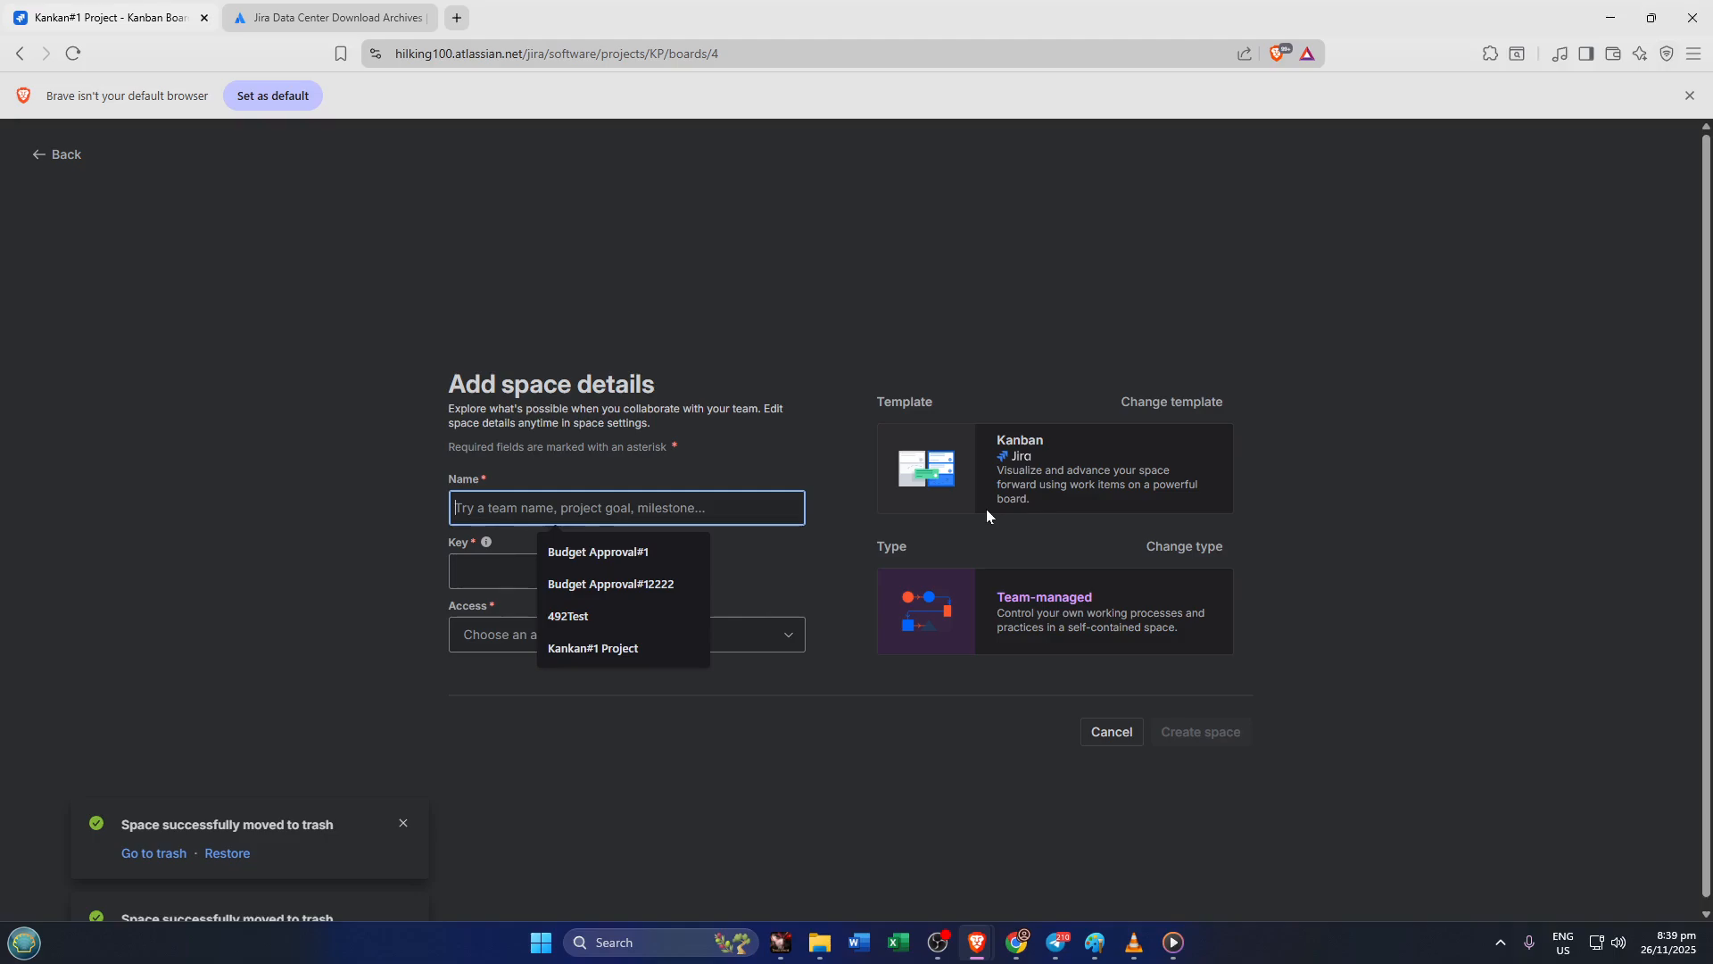
{"action": "type", "text": "Pr"}
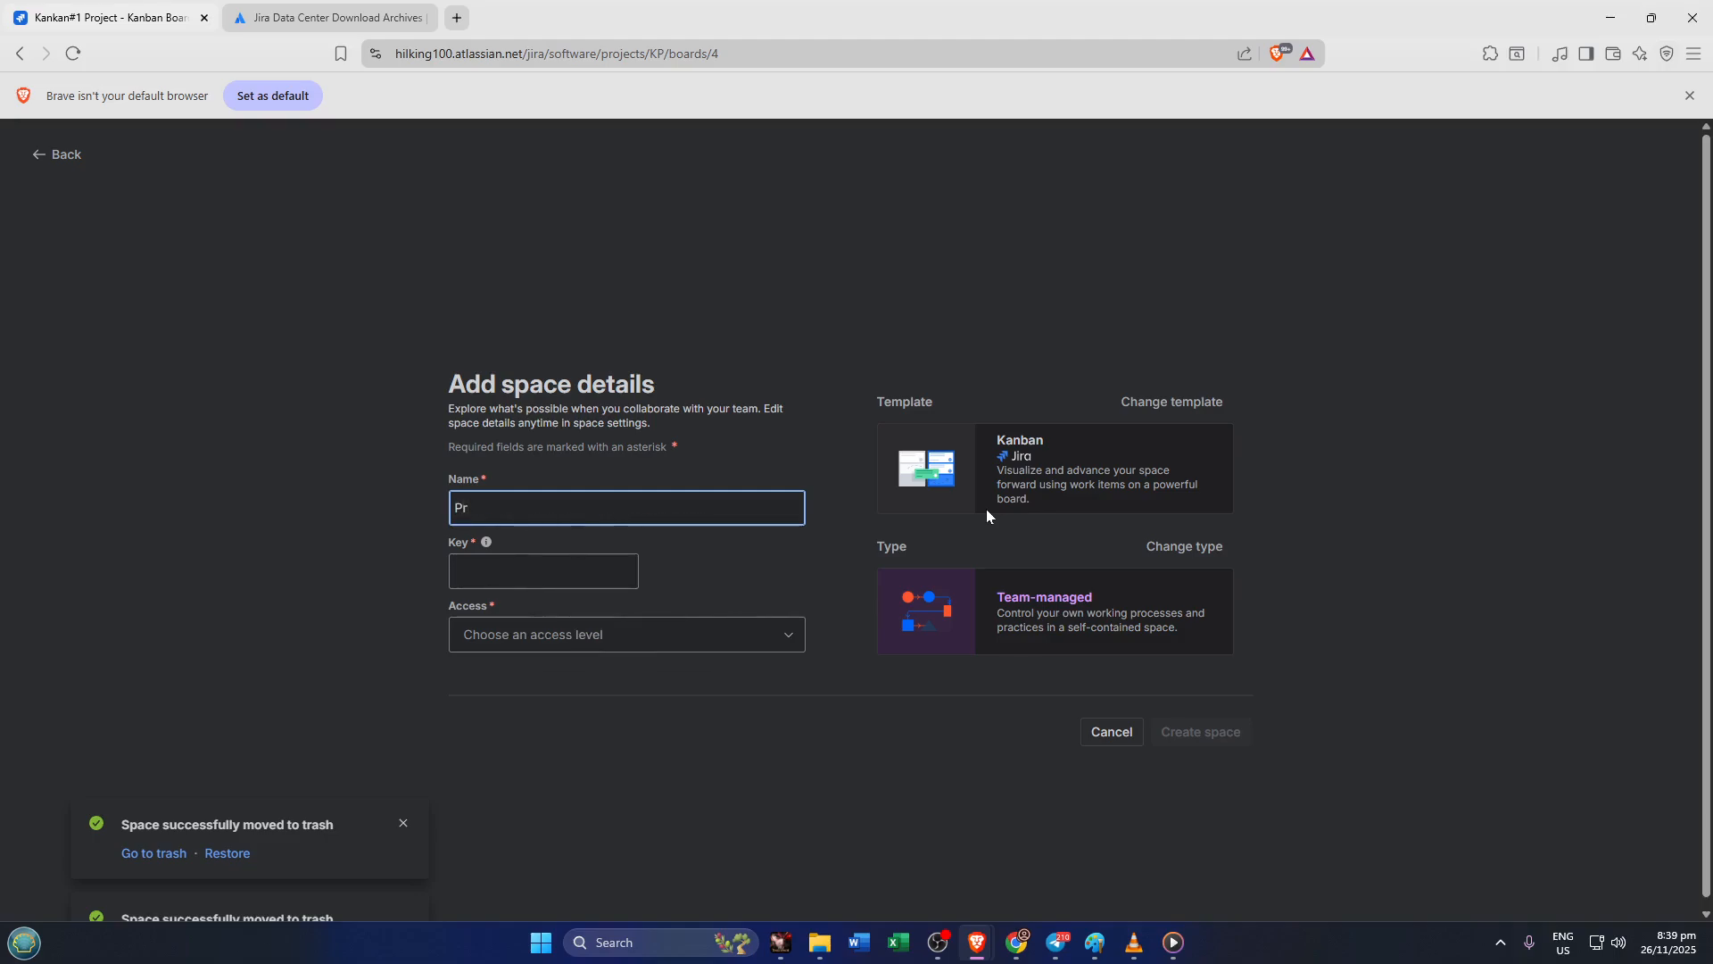
{"action": "type", "text": "oject Kan"}
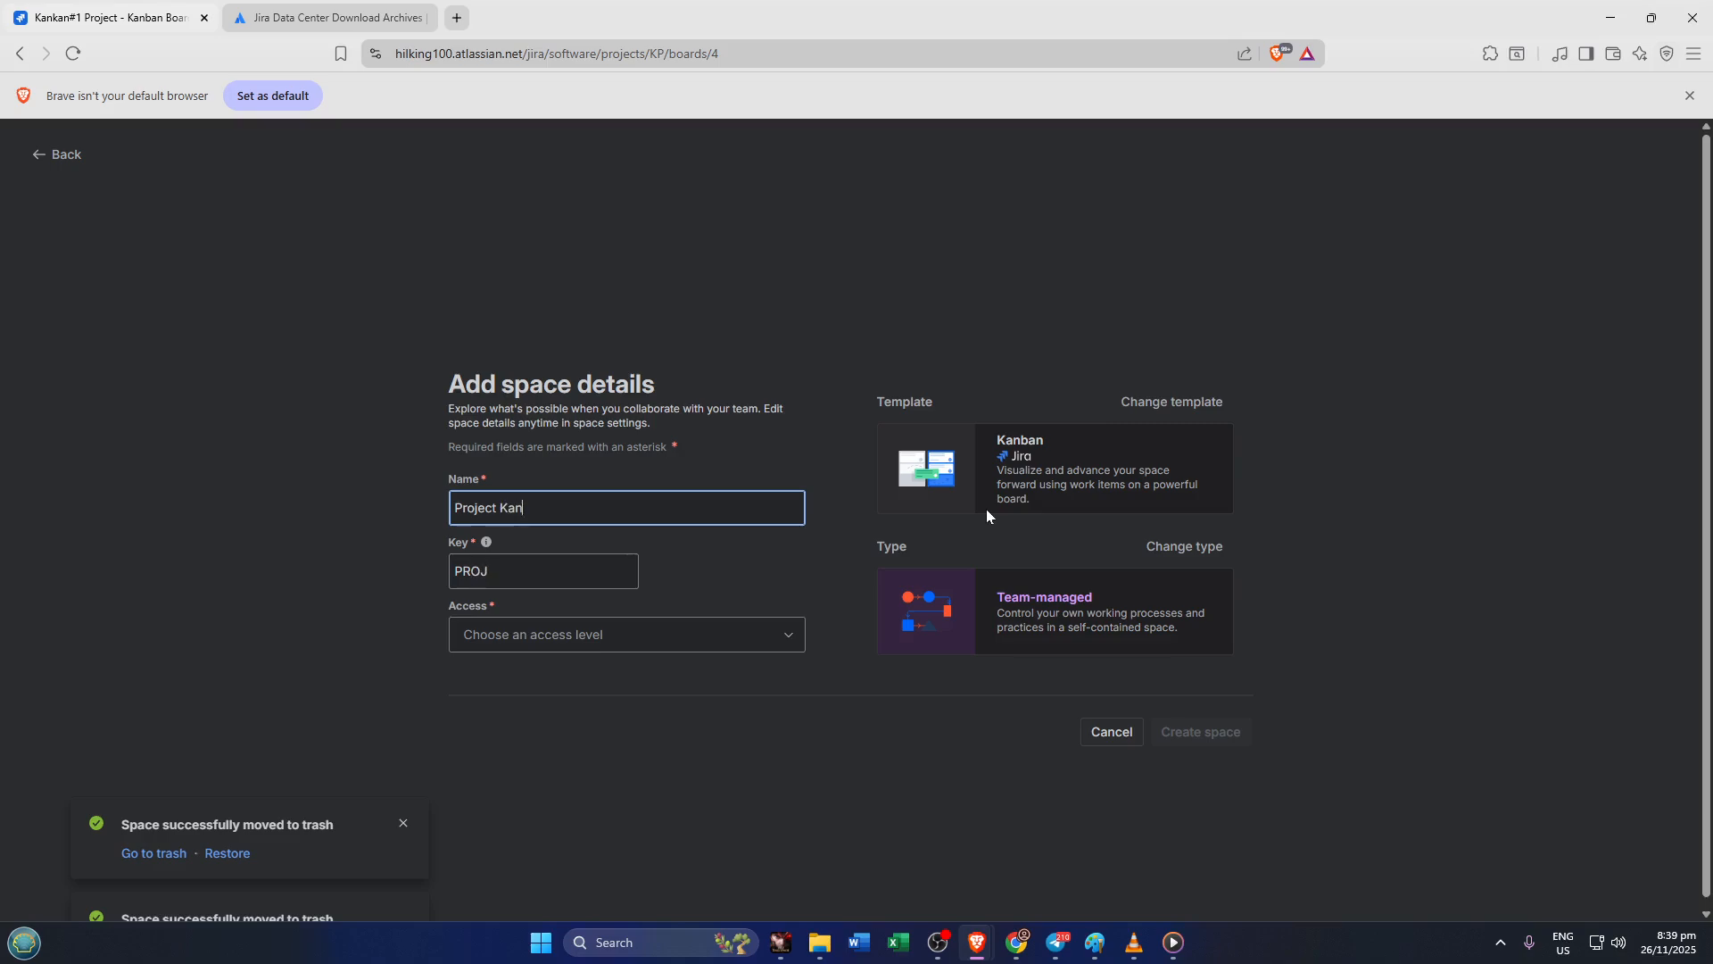
{"action": "type", "text": "ban1"}
Create the space with Private access and skip inviting teammates
{"action": "left_click", "coordinate": [742, 634]}
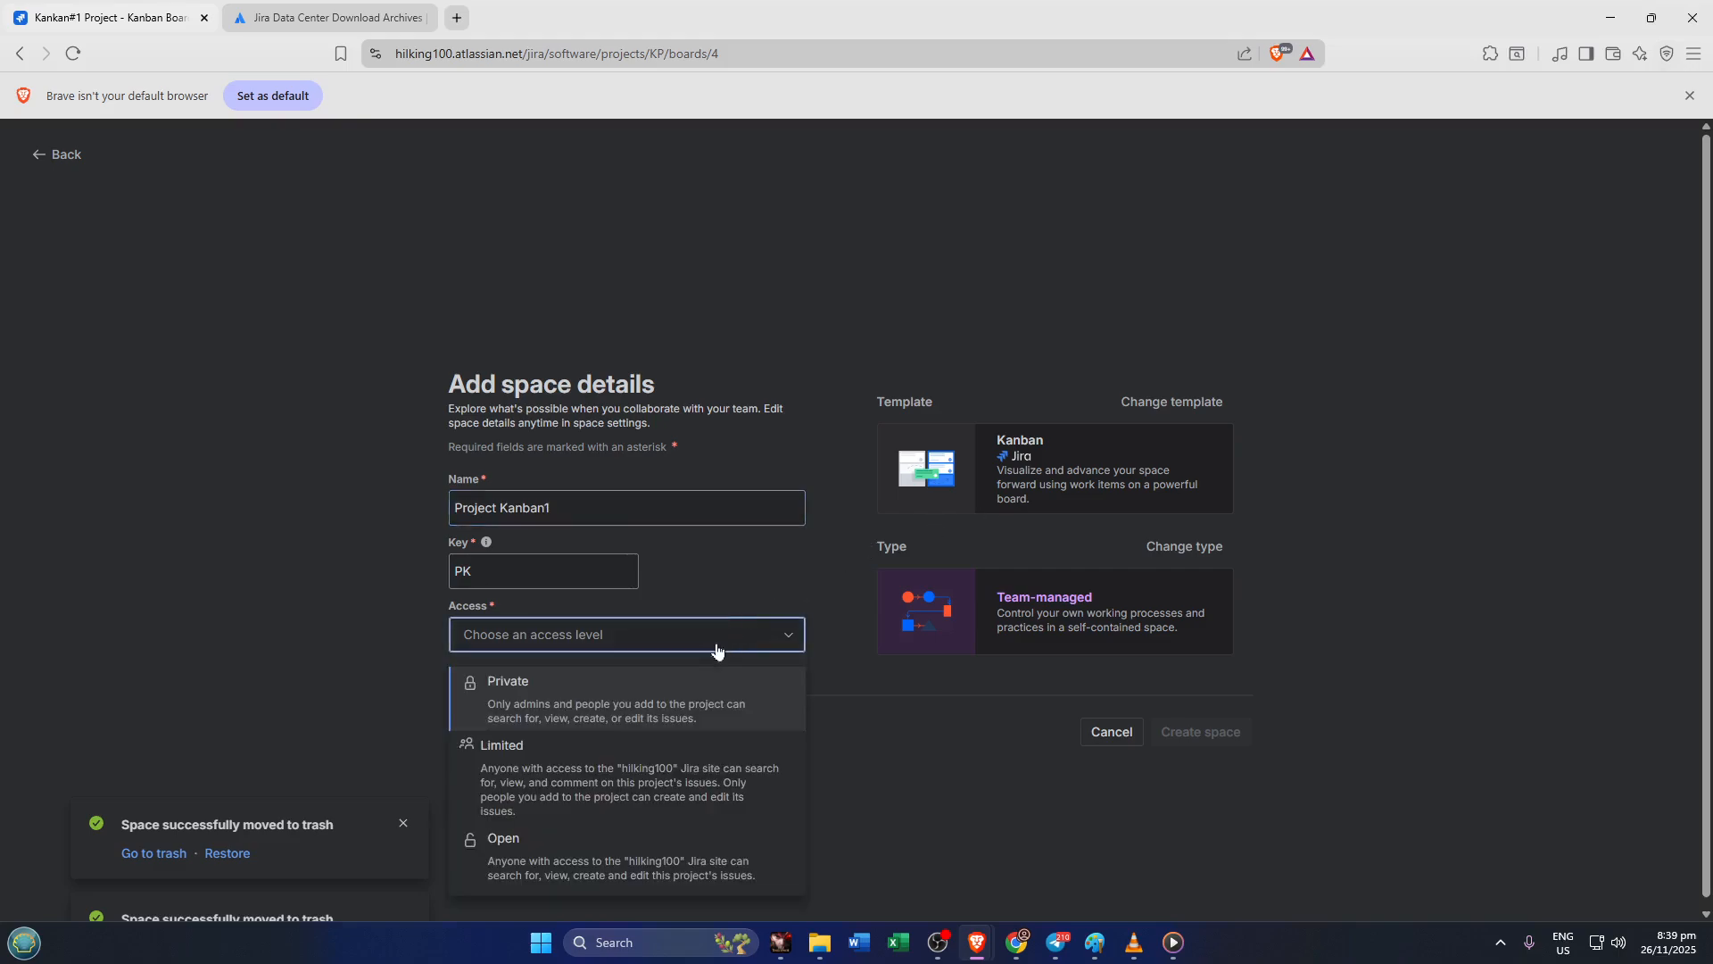
{"action": "left_click", "coordinate": [638, 689]}
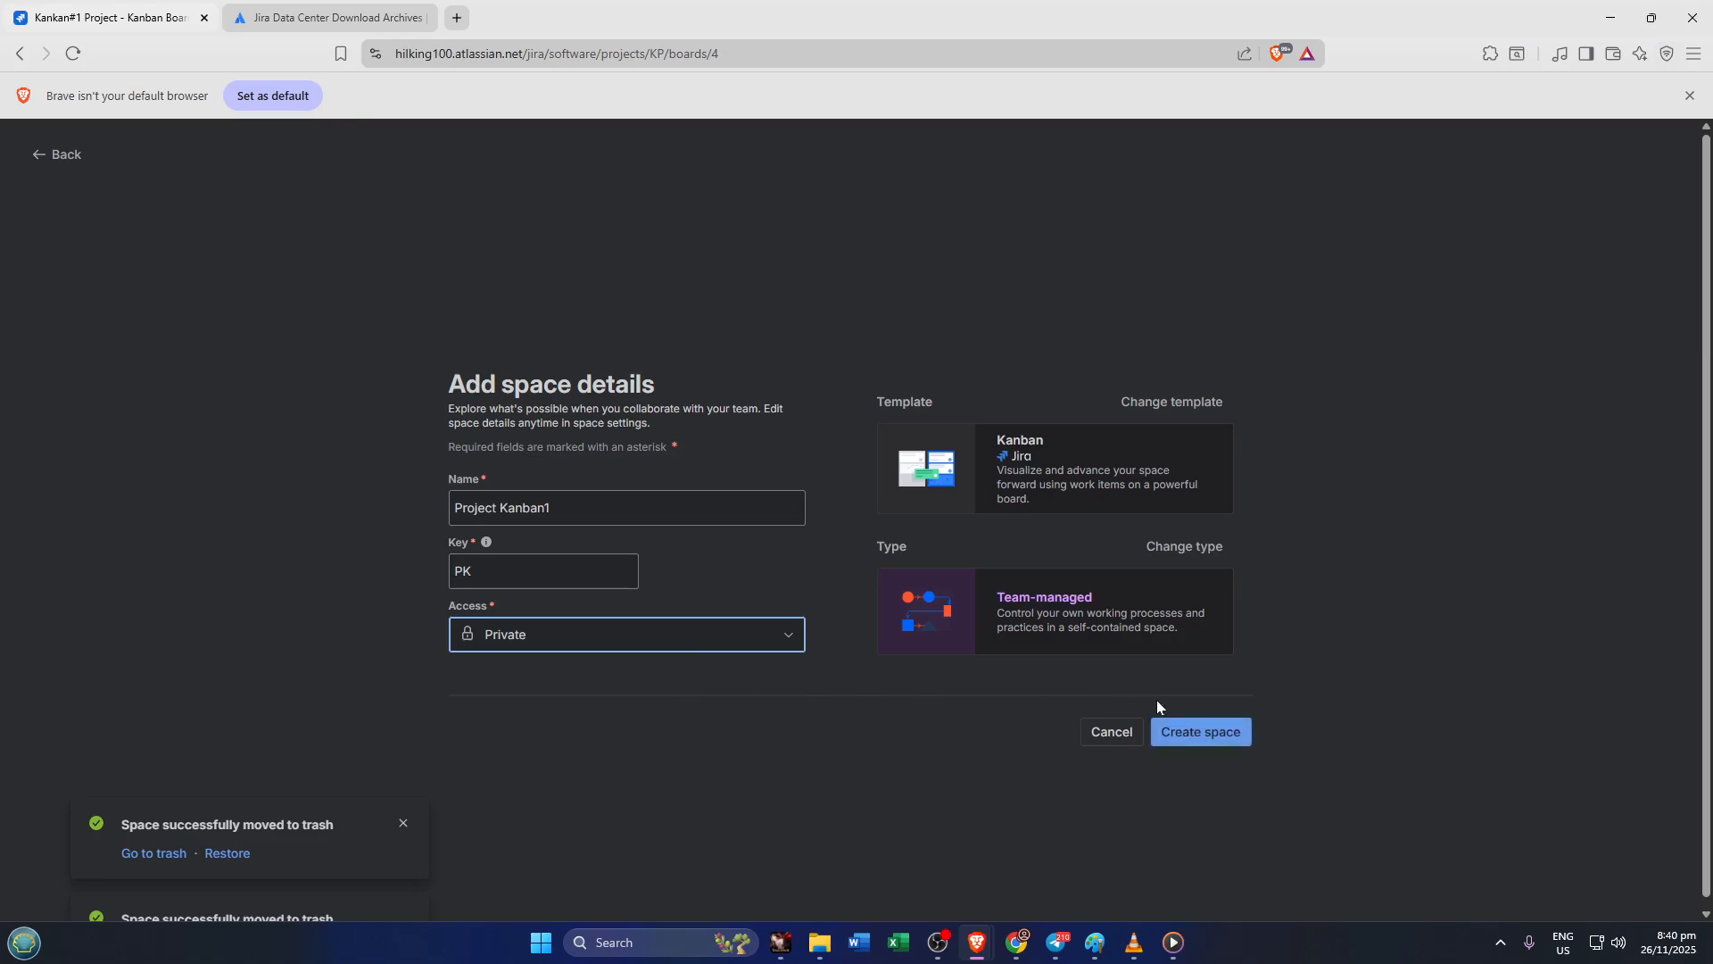
{"action": "left_click", "coordinate": [1190, 733]}
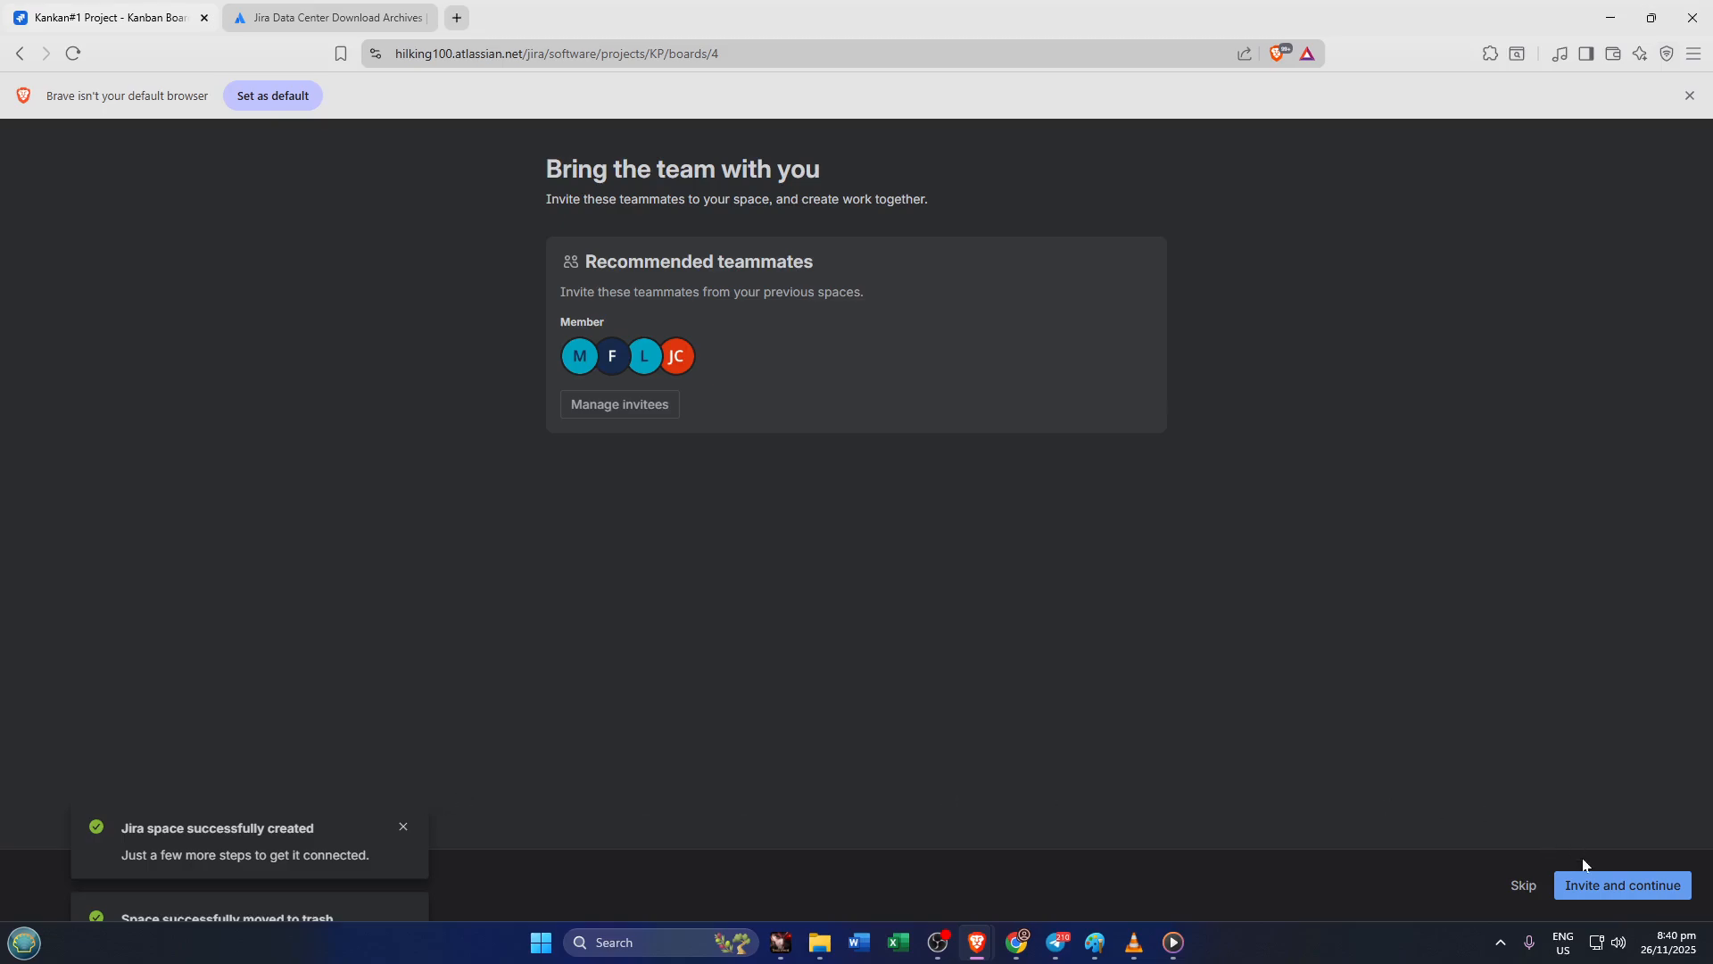
{"action": "left_click", "coordinate": [1527, 885]}
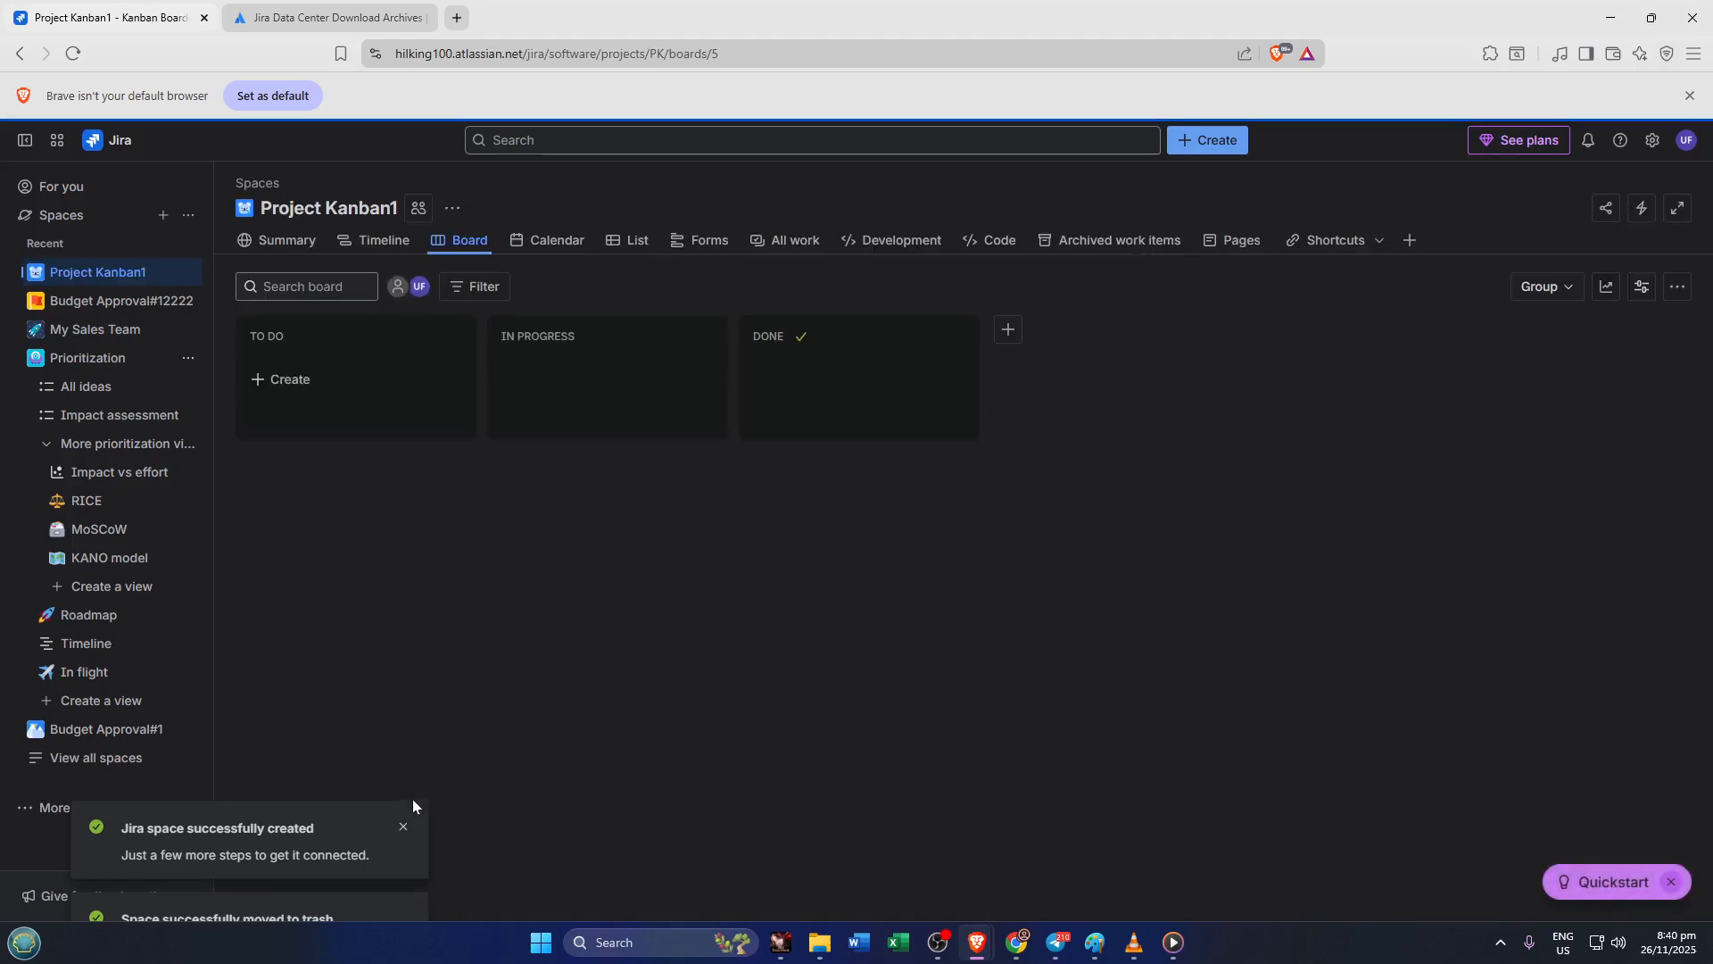
{"action": "left_click", "coordinate": [438, 241]}
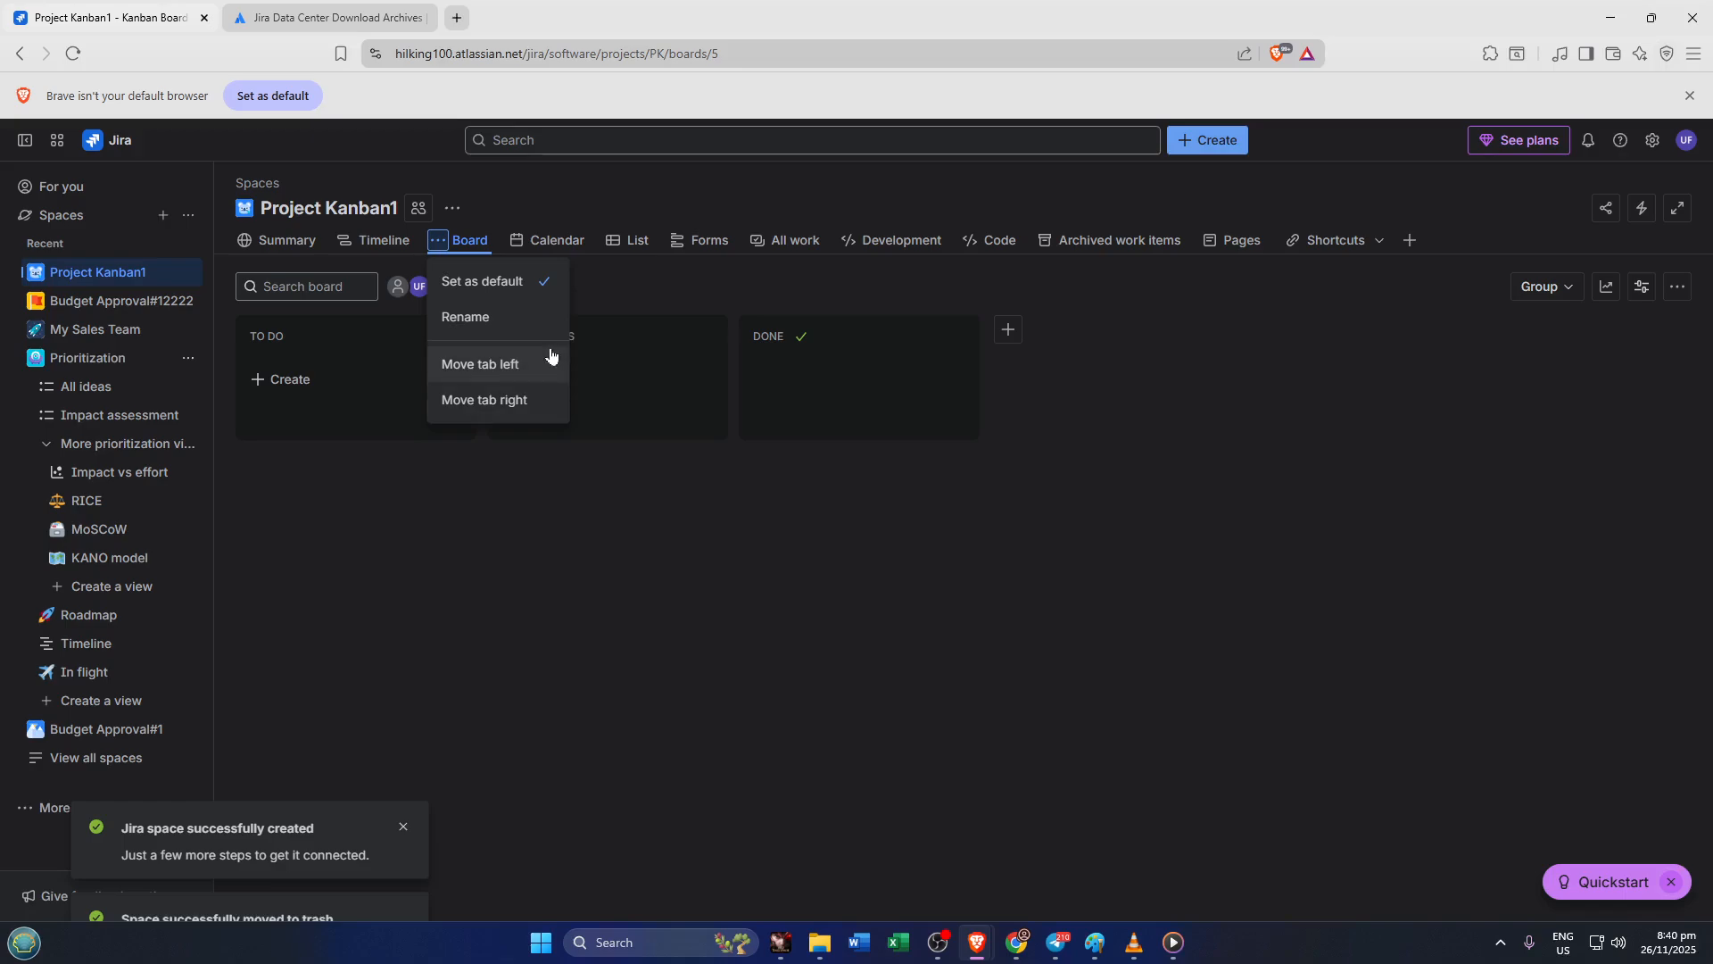
{"action": "left_click", "coordinate": [514, 319]}
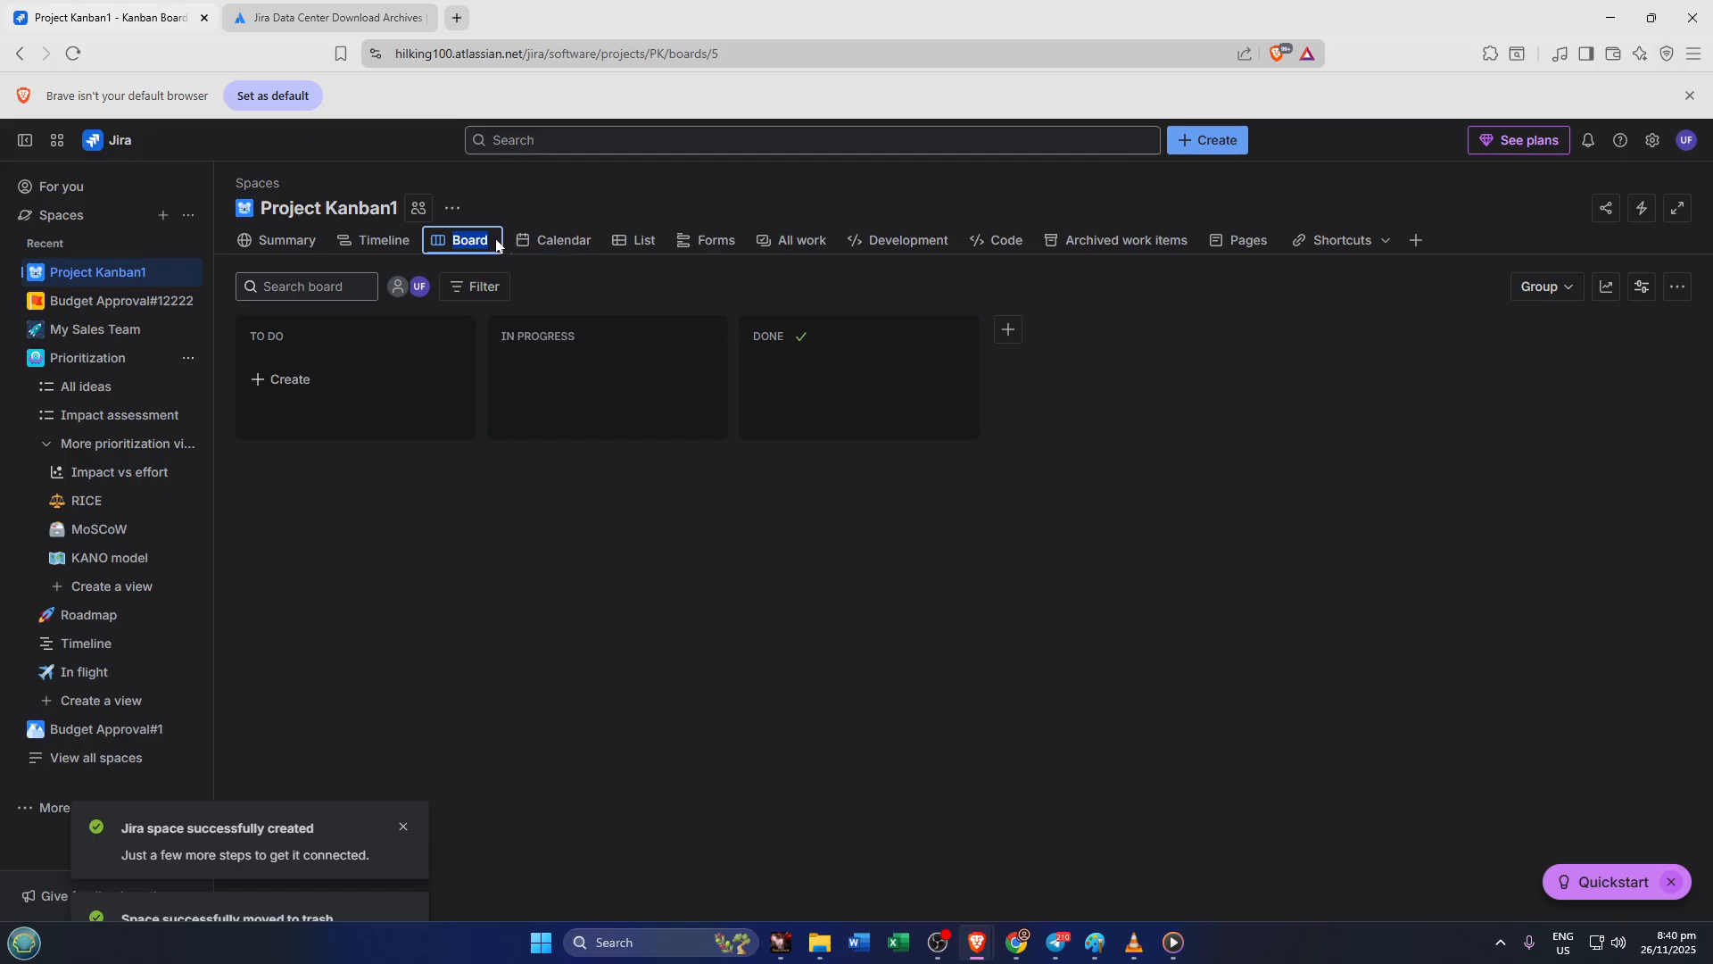
{"action": "left_click", "coordinate": [542, 269]}
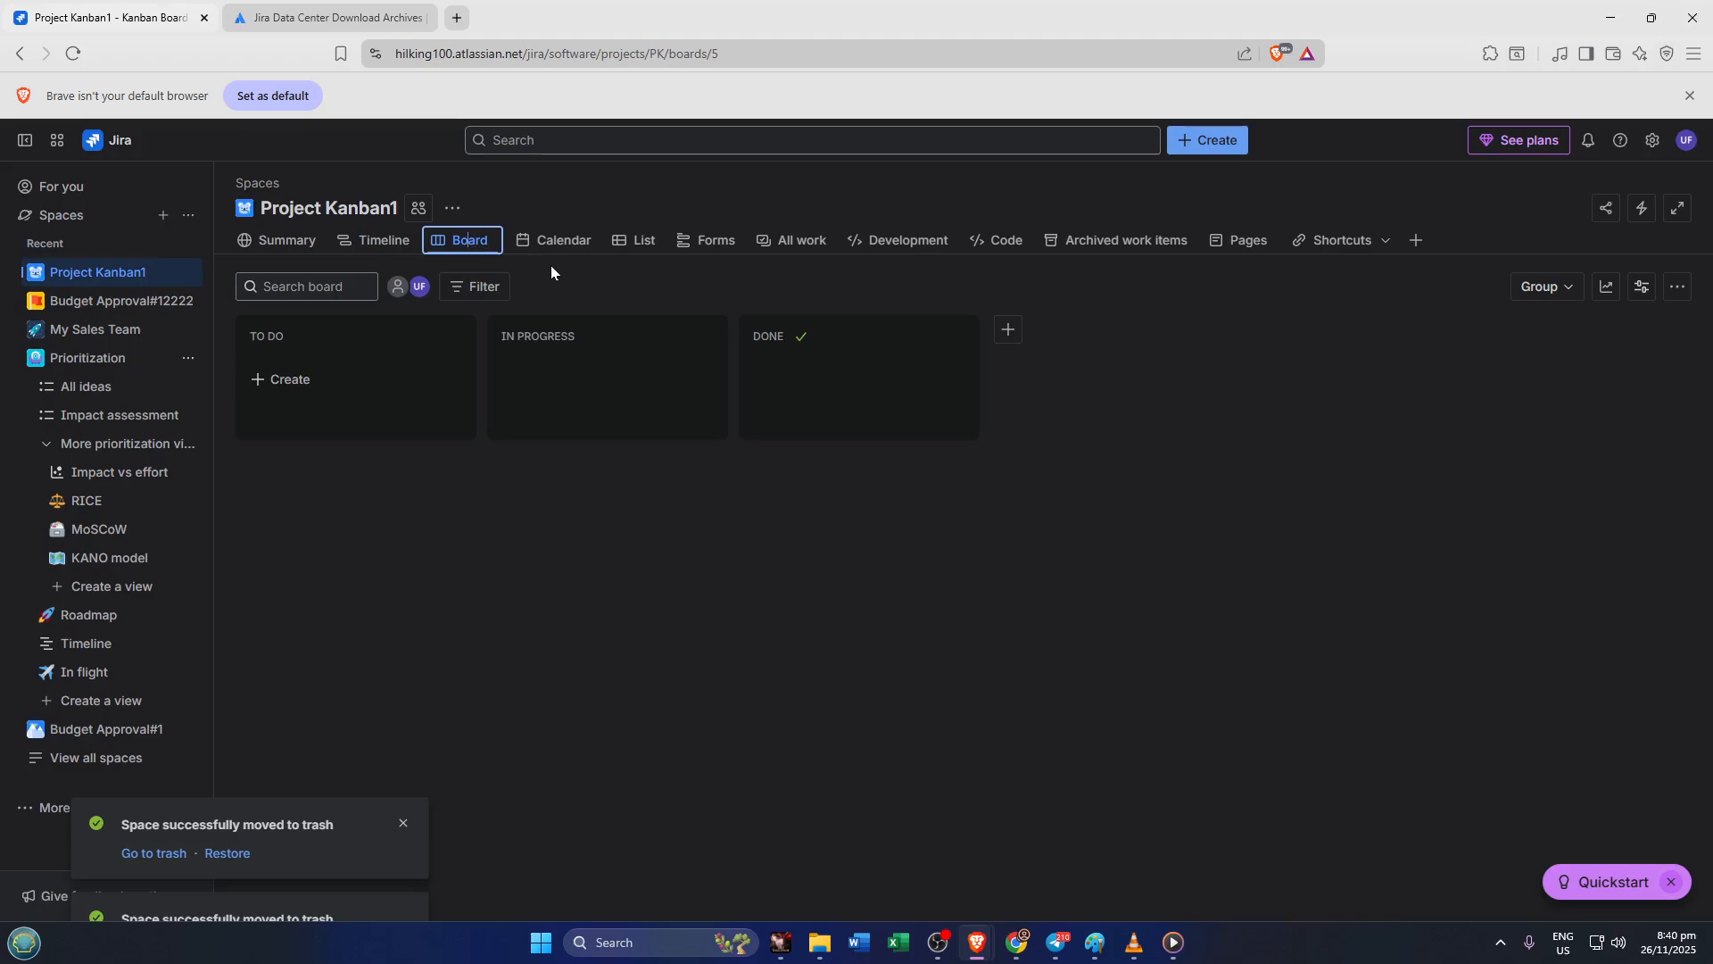
{"action": "left_click", "coordinate": [549, 265]}
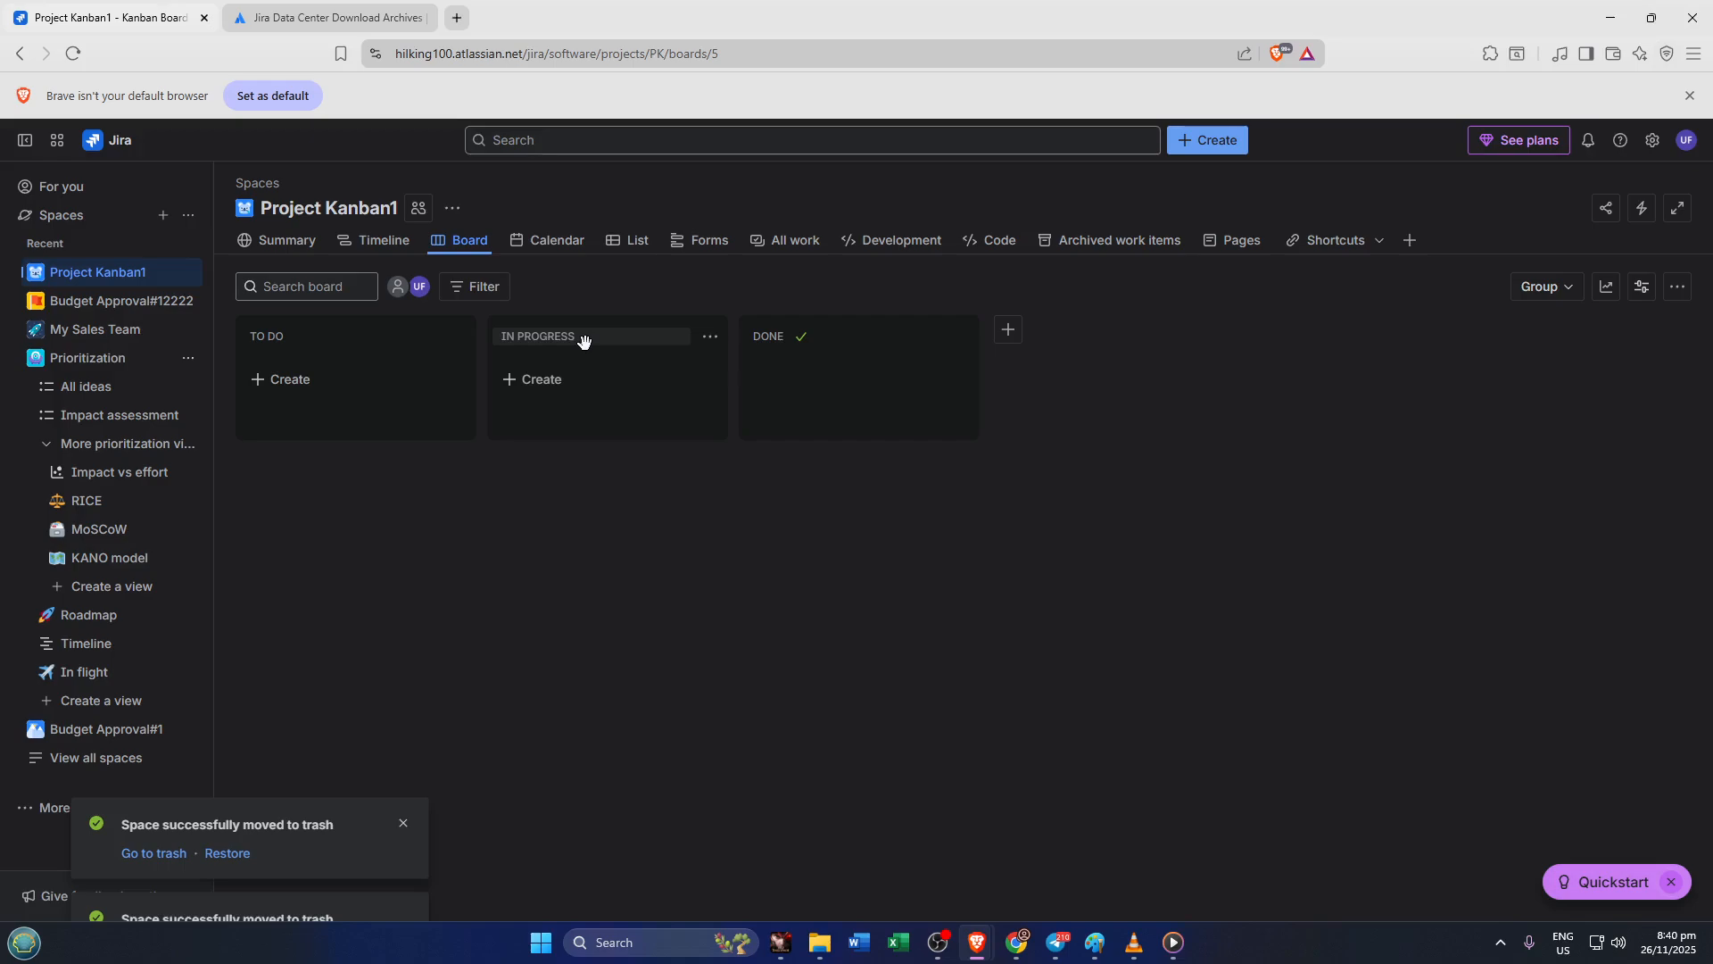
{"action": "left_click", "coordinate": [711, 347]}
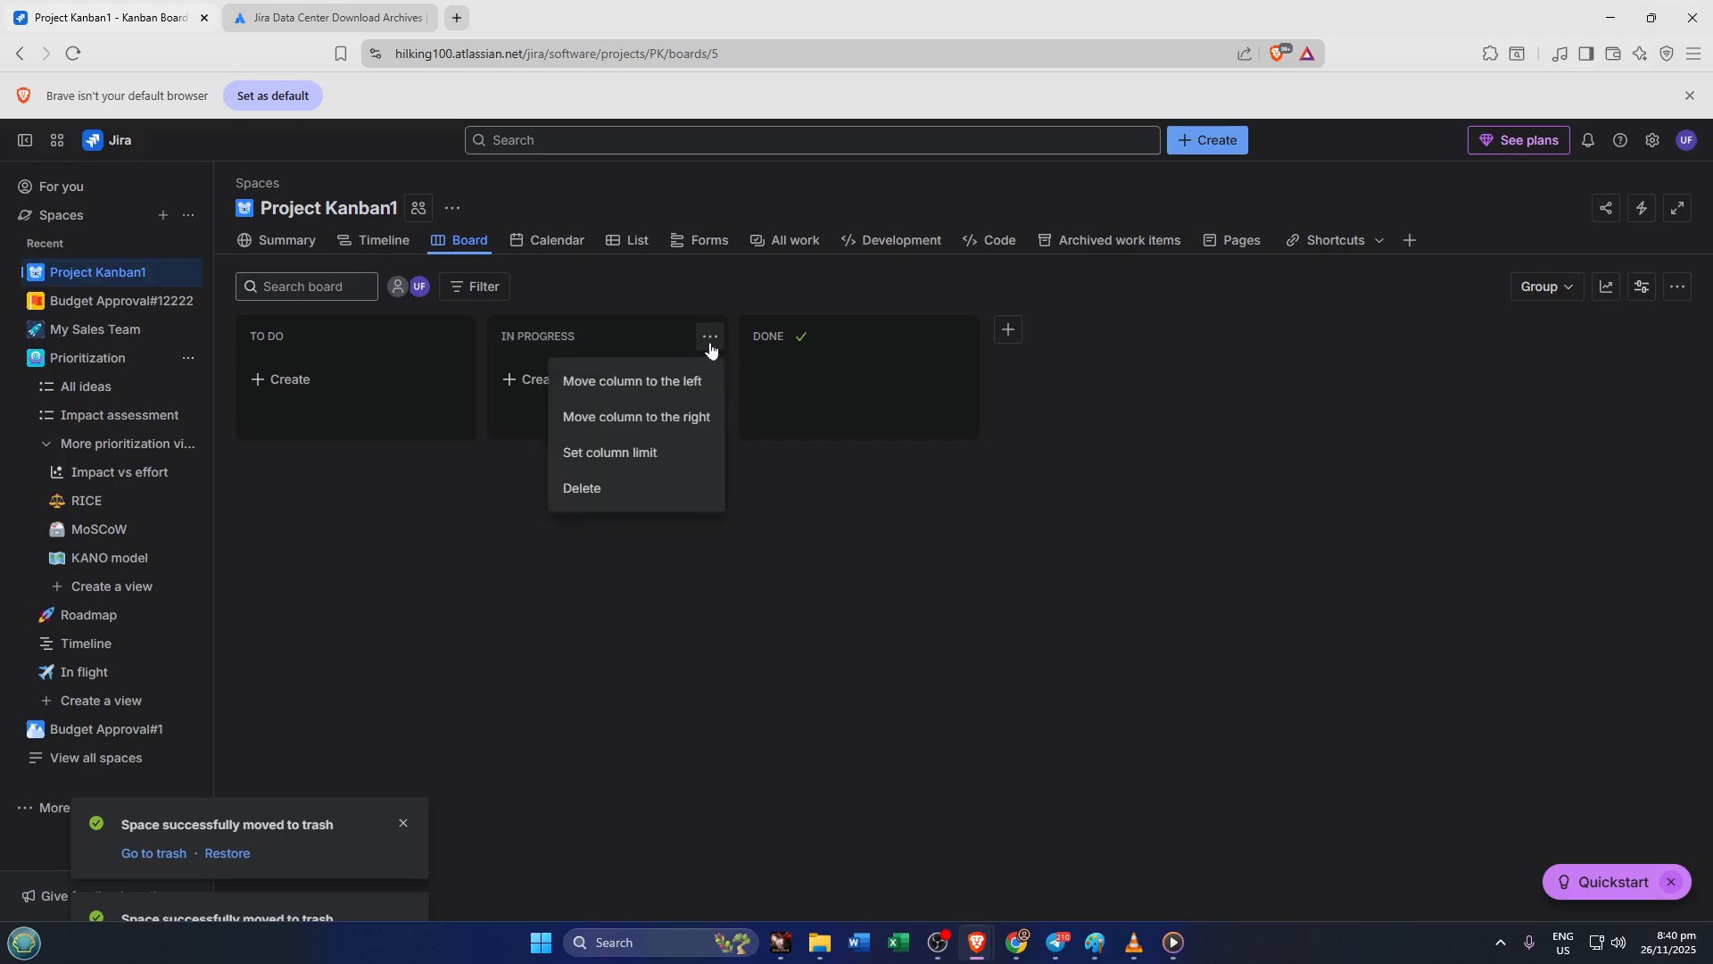
{"action": "left_click", "coordinate": [709, 344]}
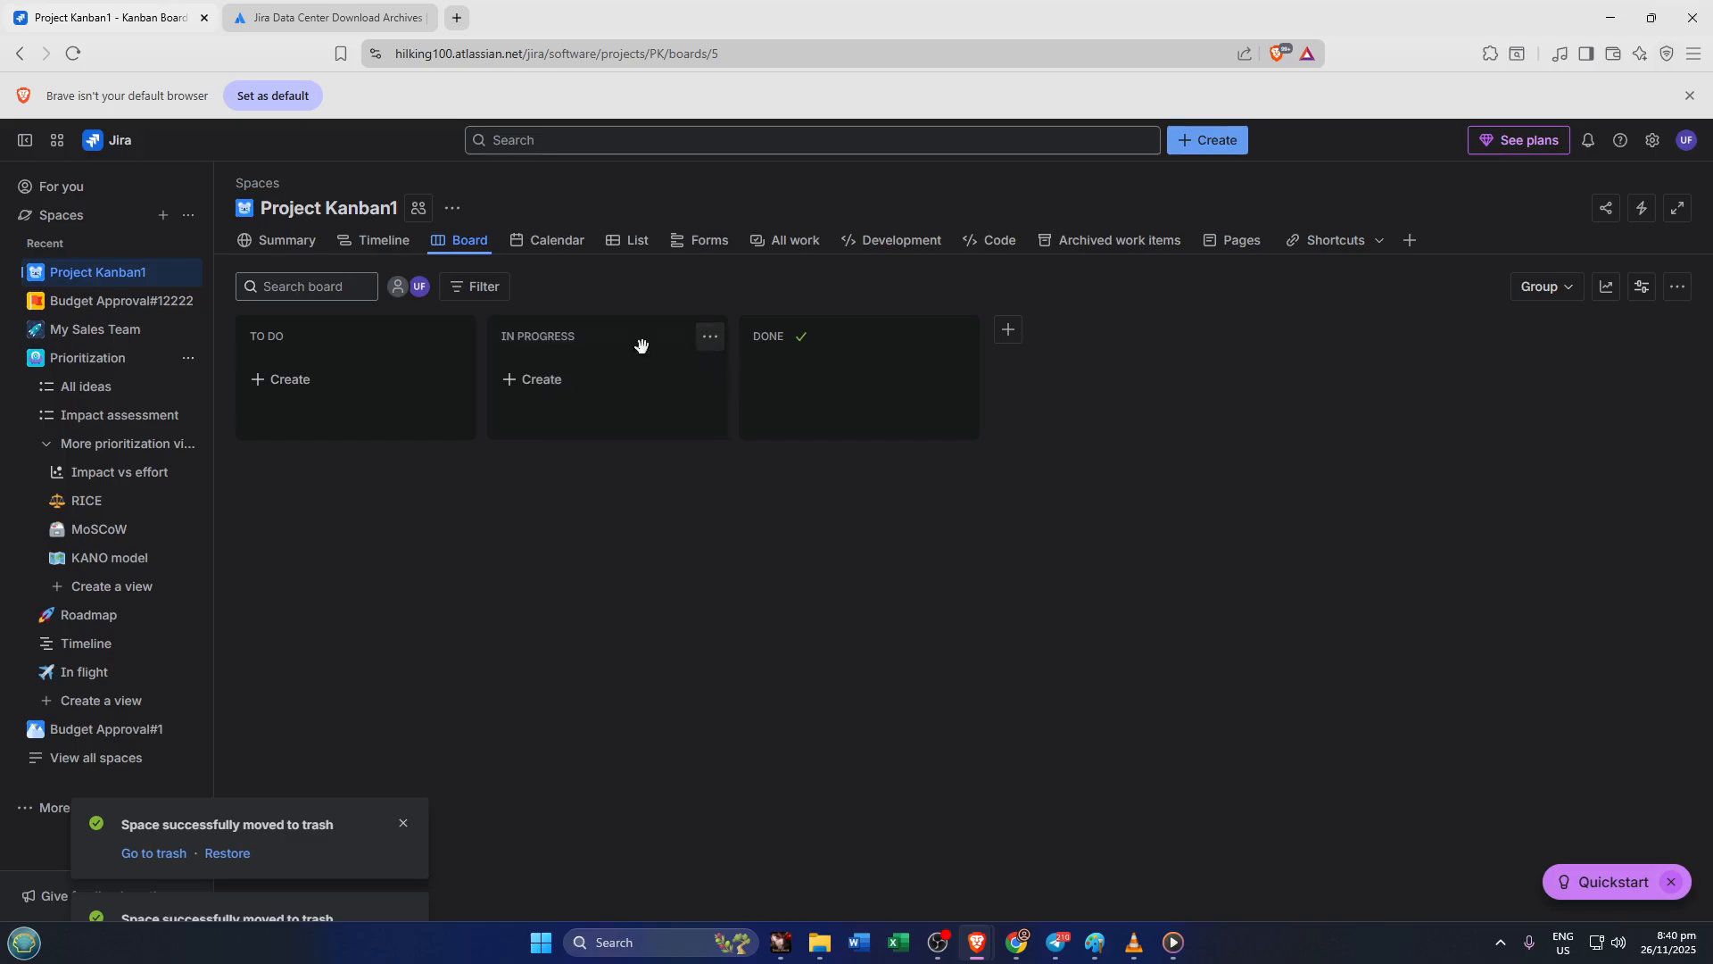
Add a task named Cleaning to the To Do column
{"action": "left_click", "coordinate": [329, 393]}
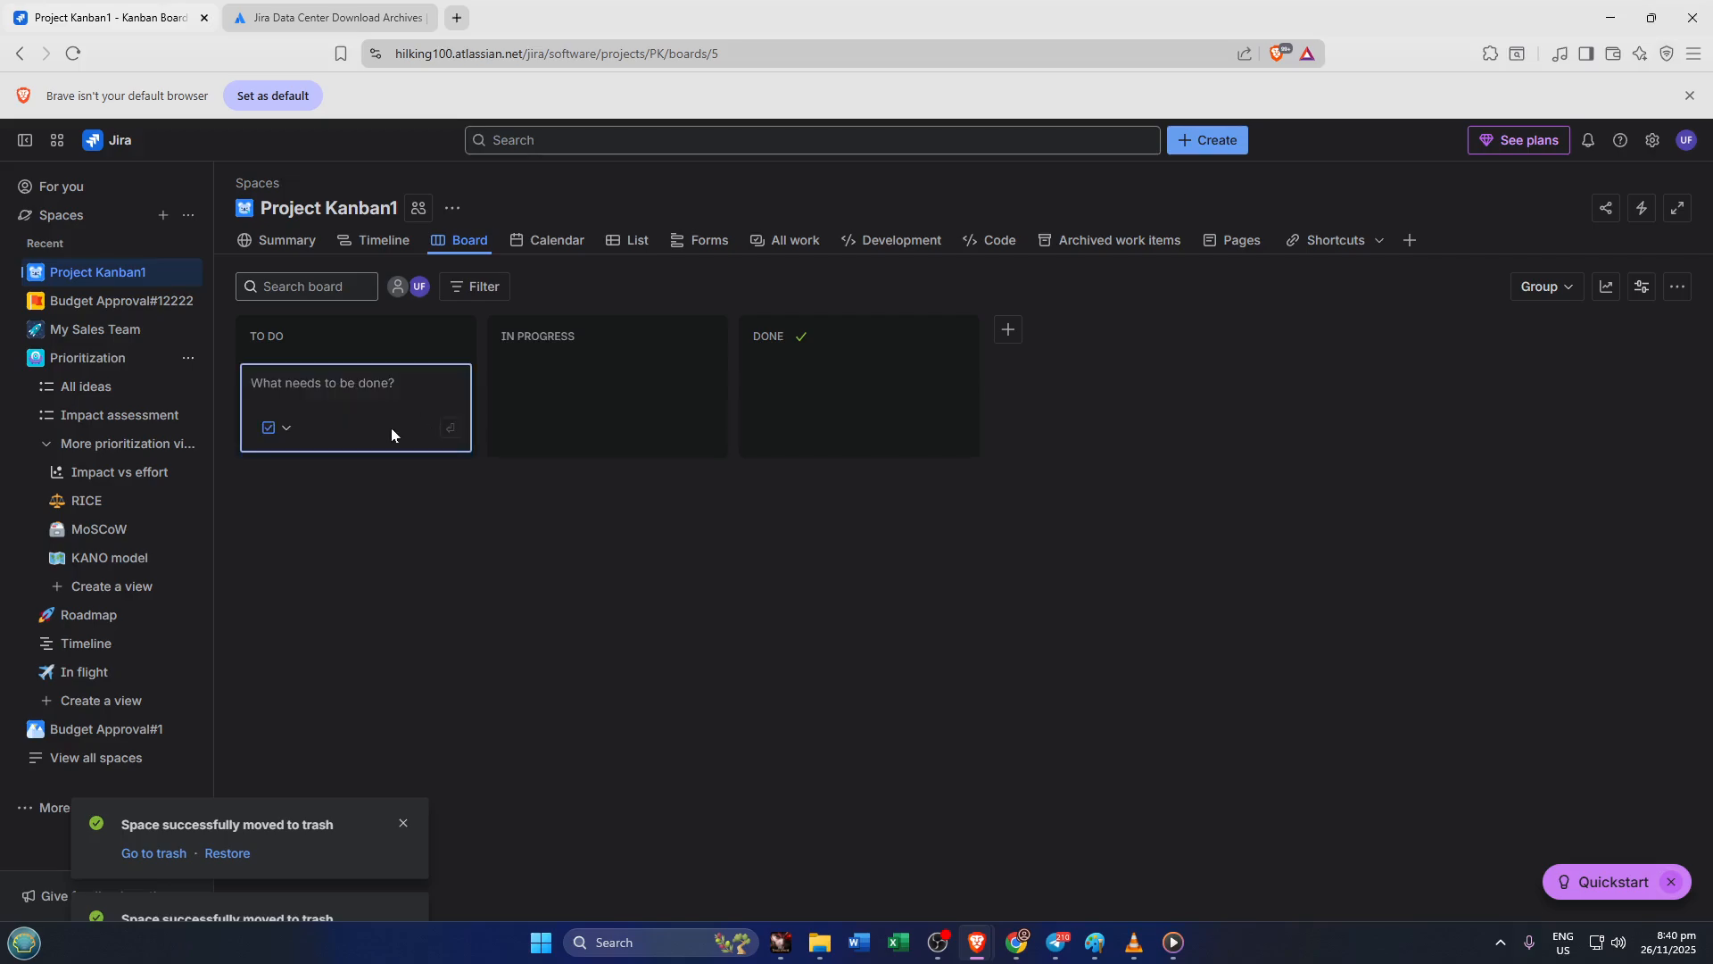
{"action": "type", "text": "Cleaning"}
{"action": "key", "text": "Return"}
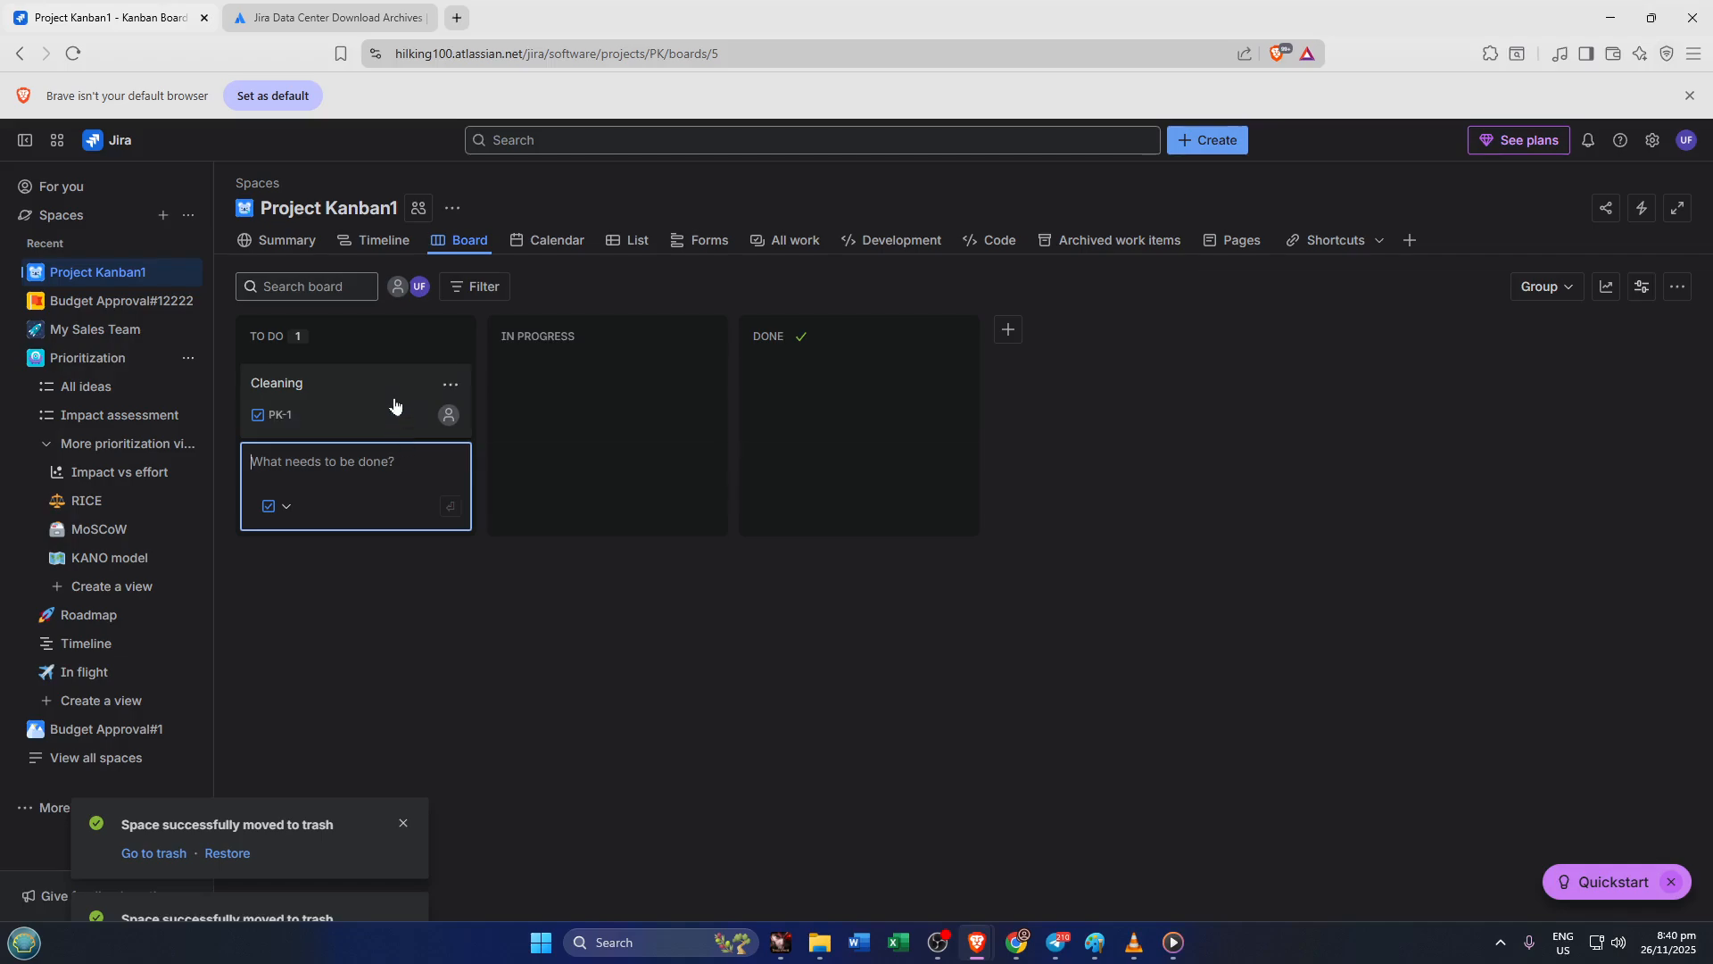
Move the Cleaning card into the In Progress column
{"action": "left_click_drag", "start_coordinate": [394, 393], "coordinate": [507, 390]}
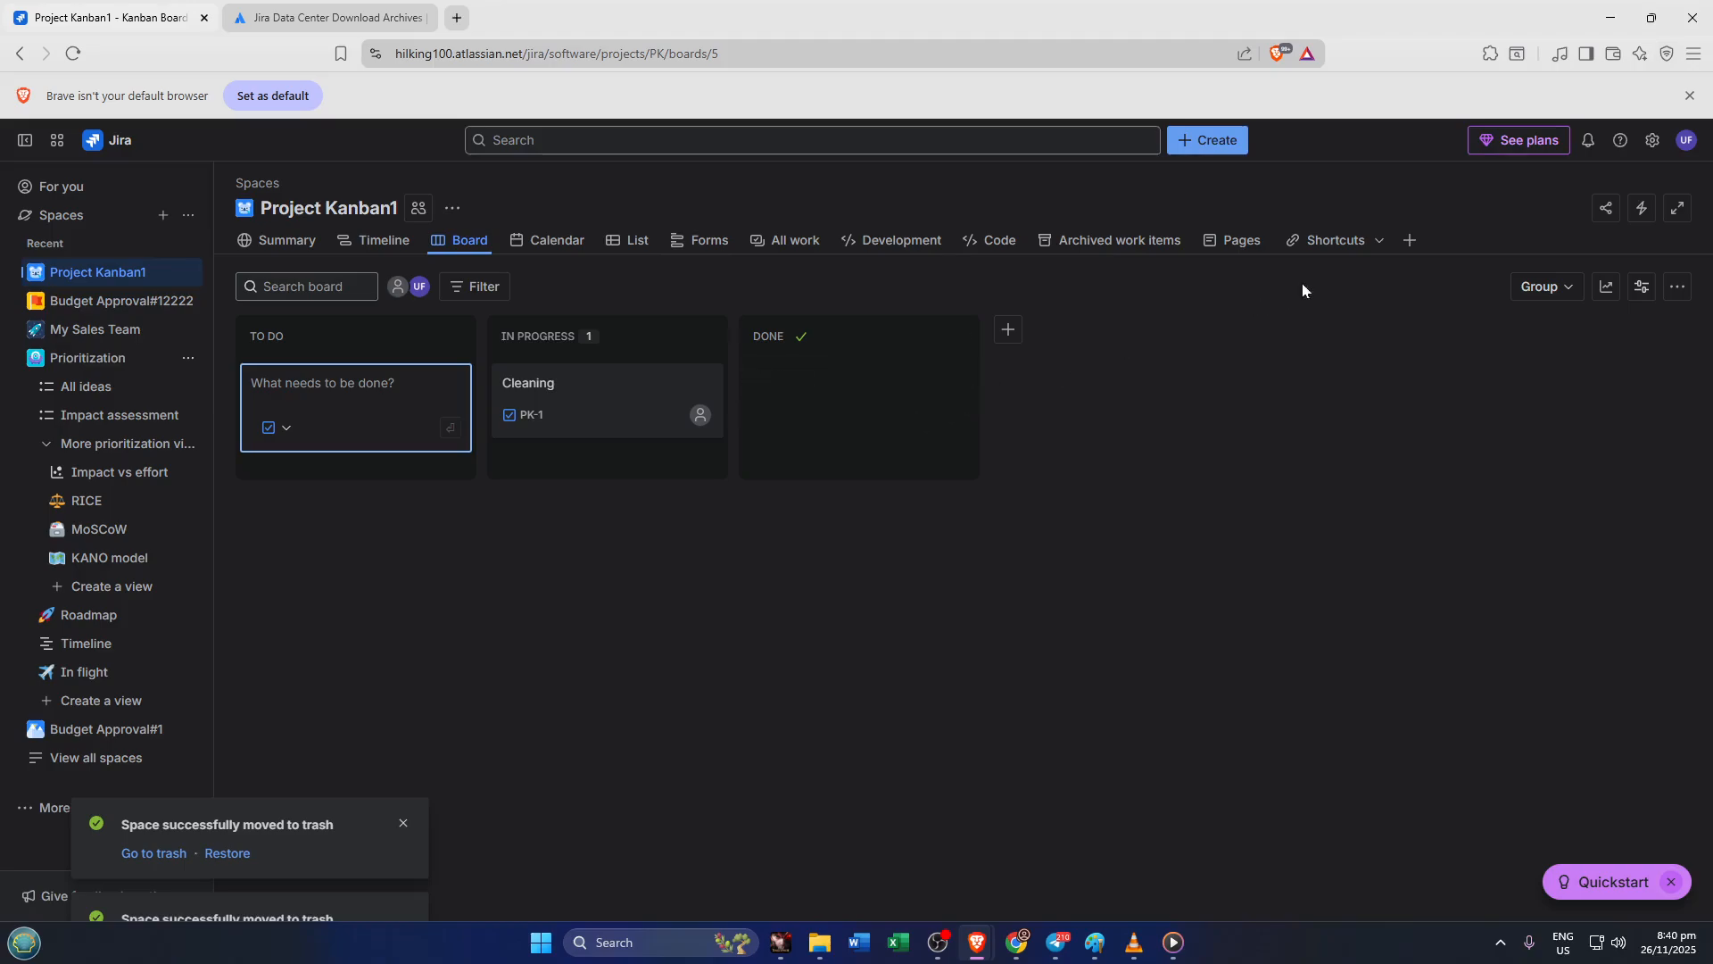
{"action": "left_click", "coordinate": [1422, 240]}
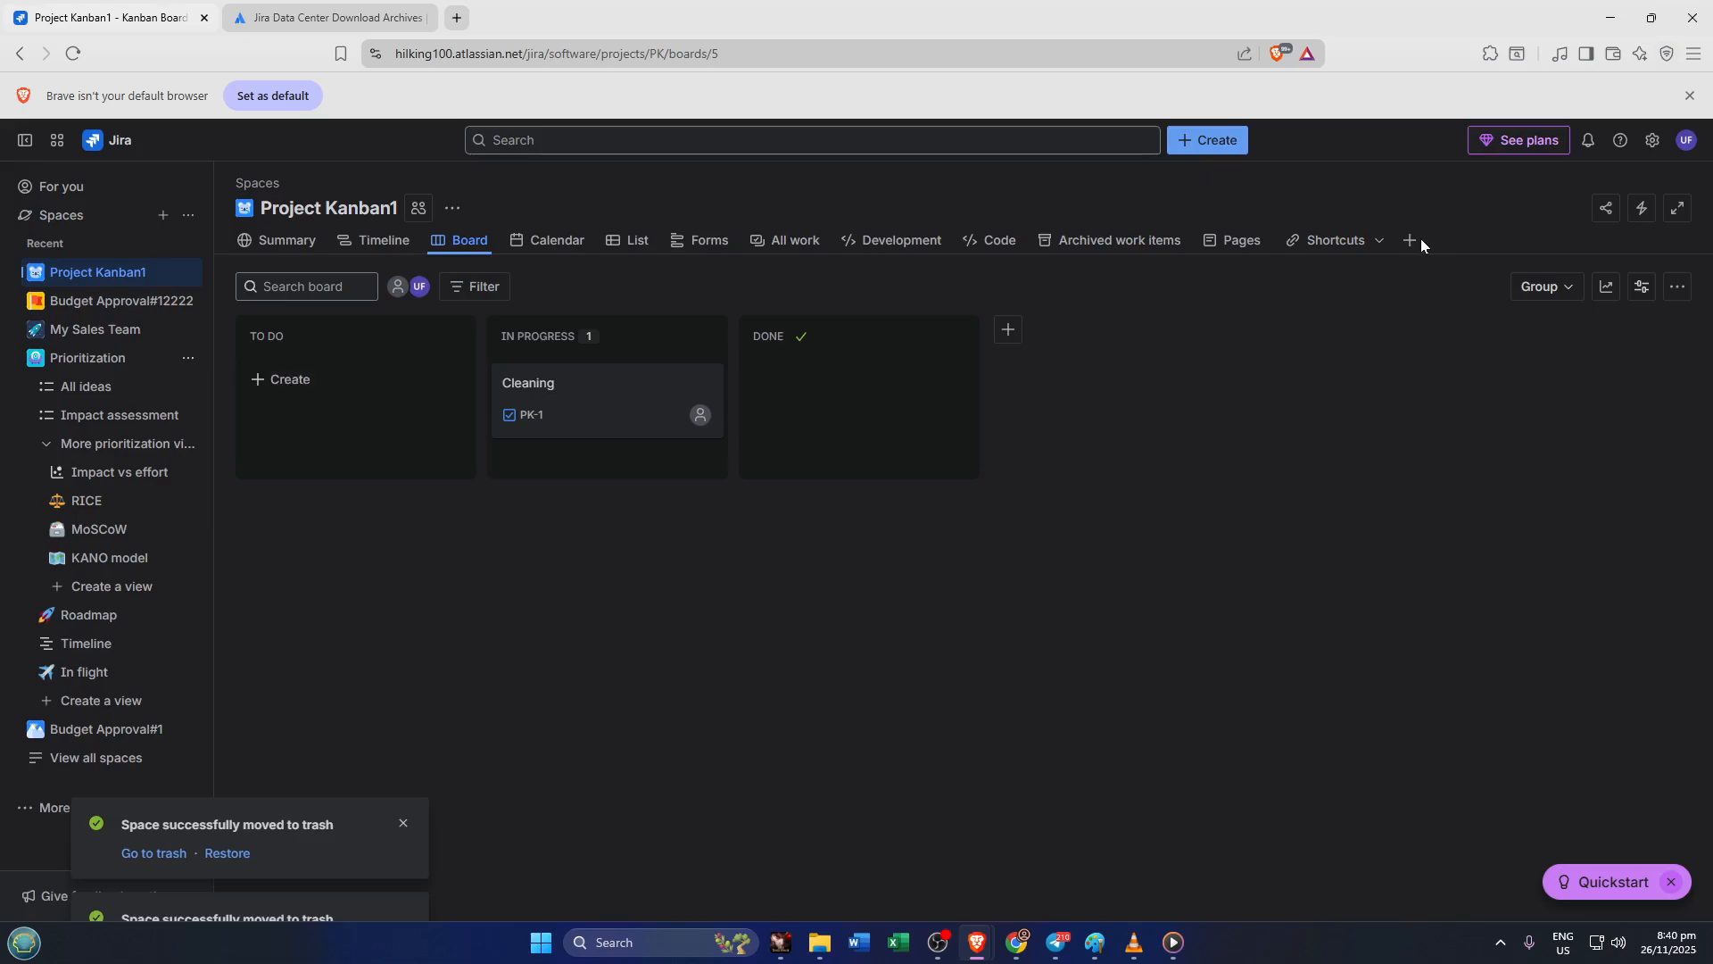
{"action": "left_click", "coordinate": [1417, 245]}
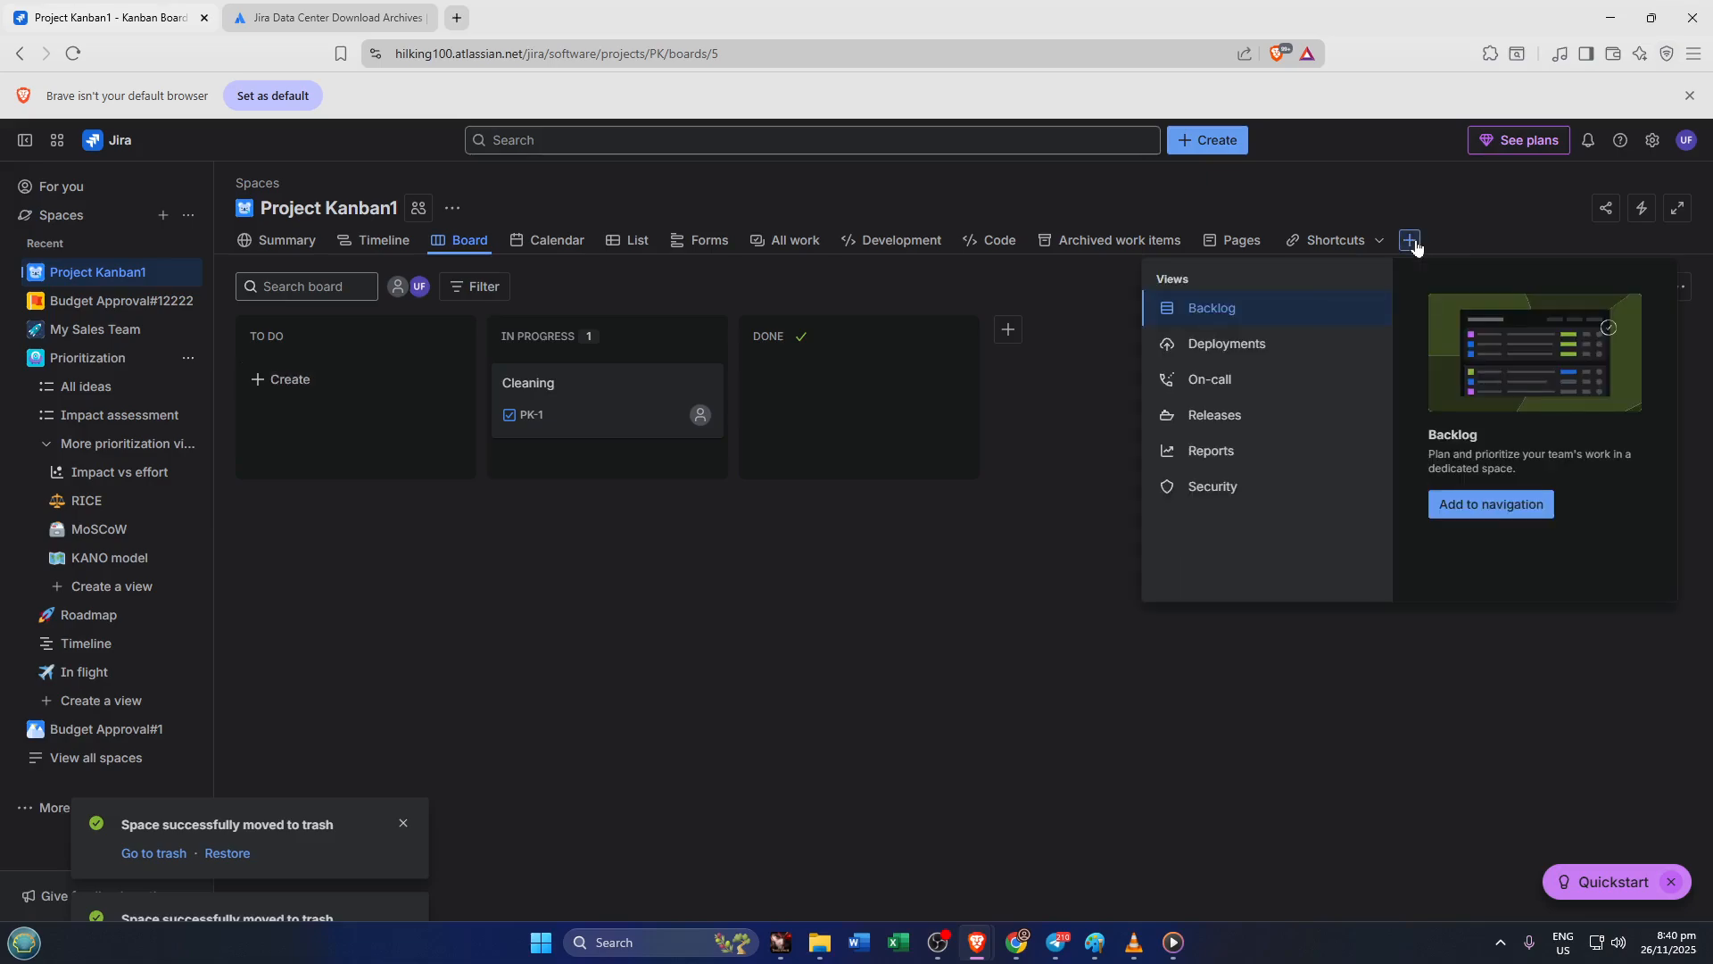
{"action": "left_click", "coordinate": [1417, 245]}
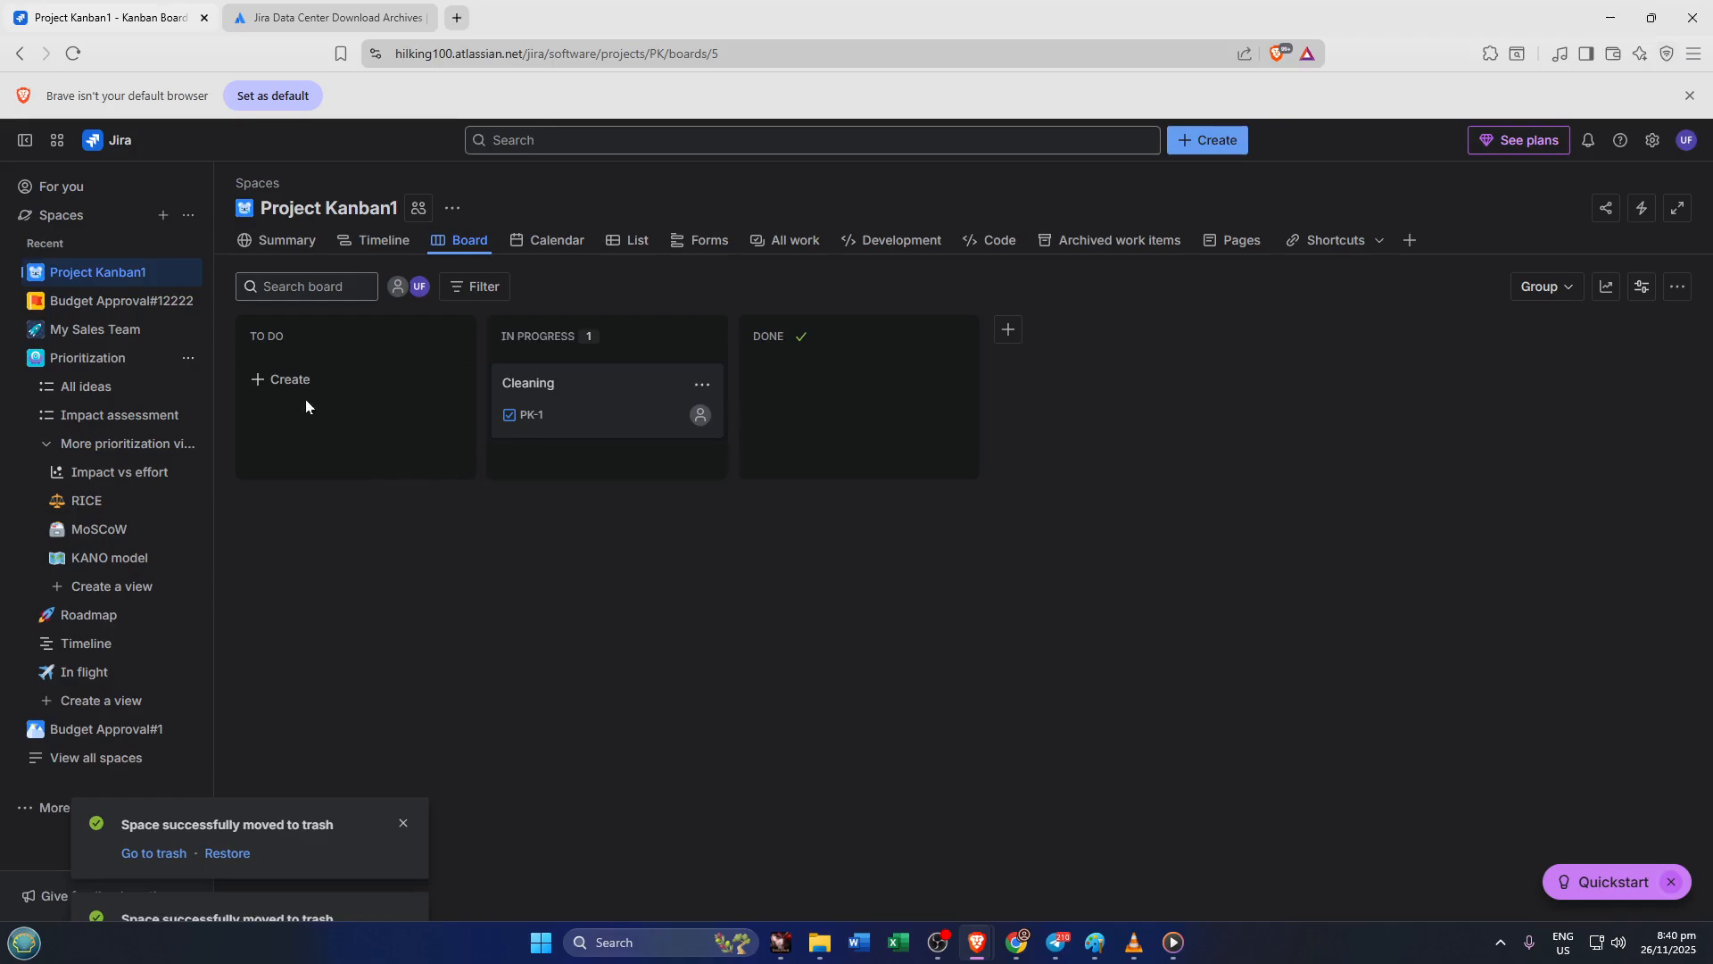
Add a task named Washing to the To Do column
{"action": "left_click", "coordinate": [287, 380]}
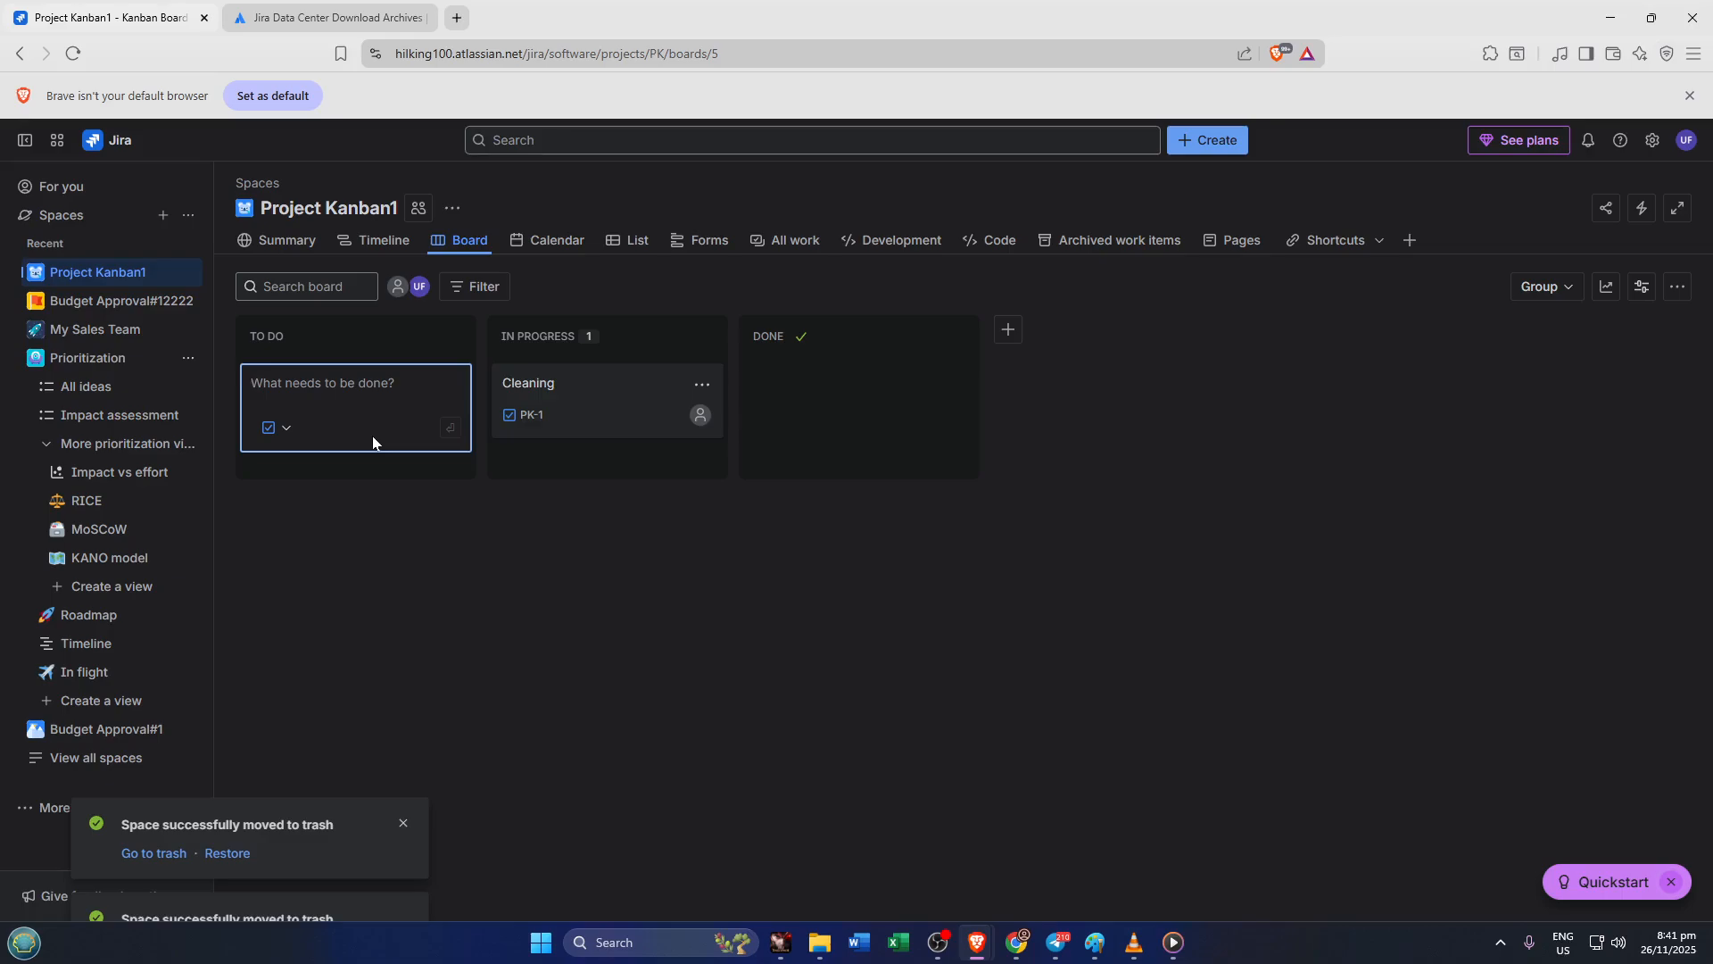
{"action": "type", "text": "Washing"}
{"action": "key", "text": "Return"}
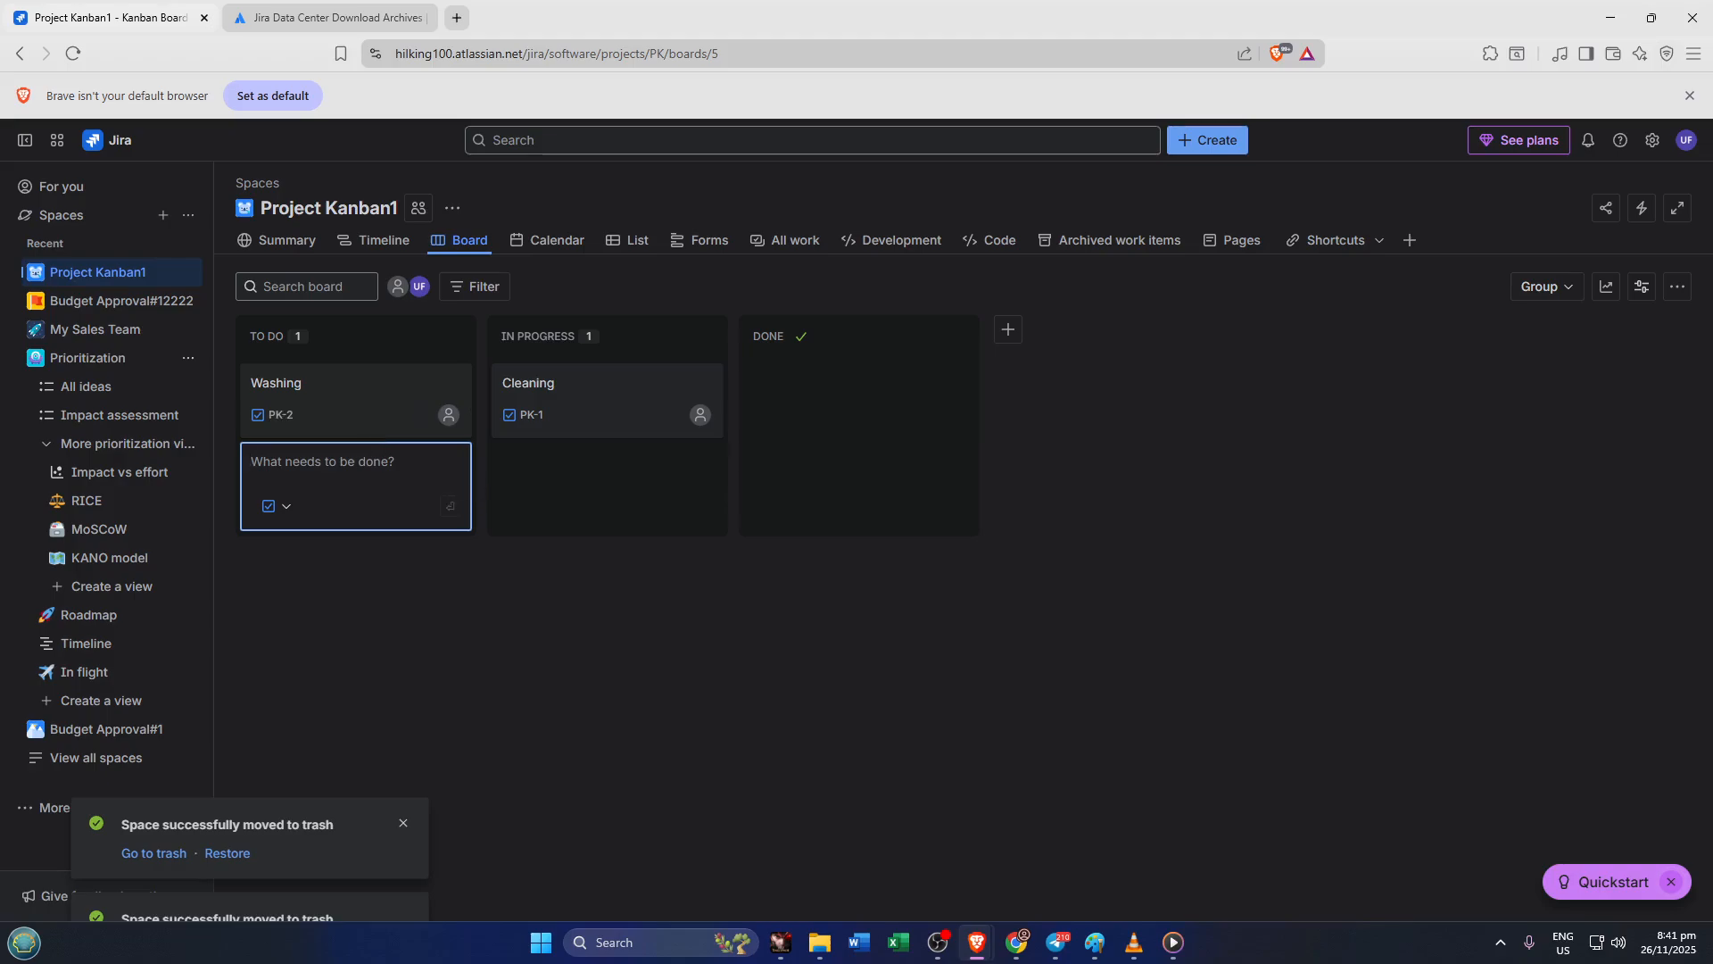
Rename the Washing card to Washing Plates
{"action": "left_click", "coordinate": [344, 383]}
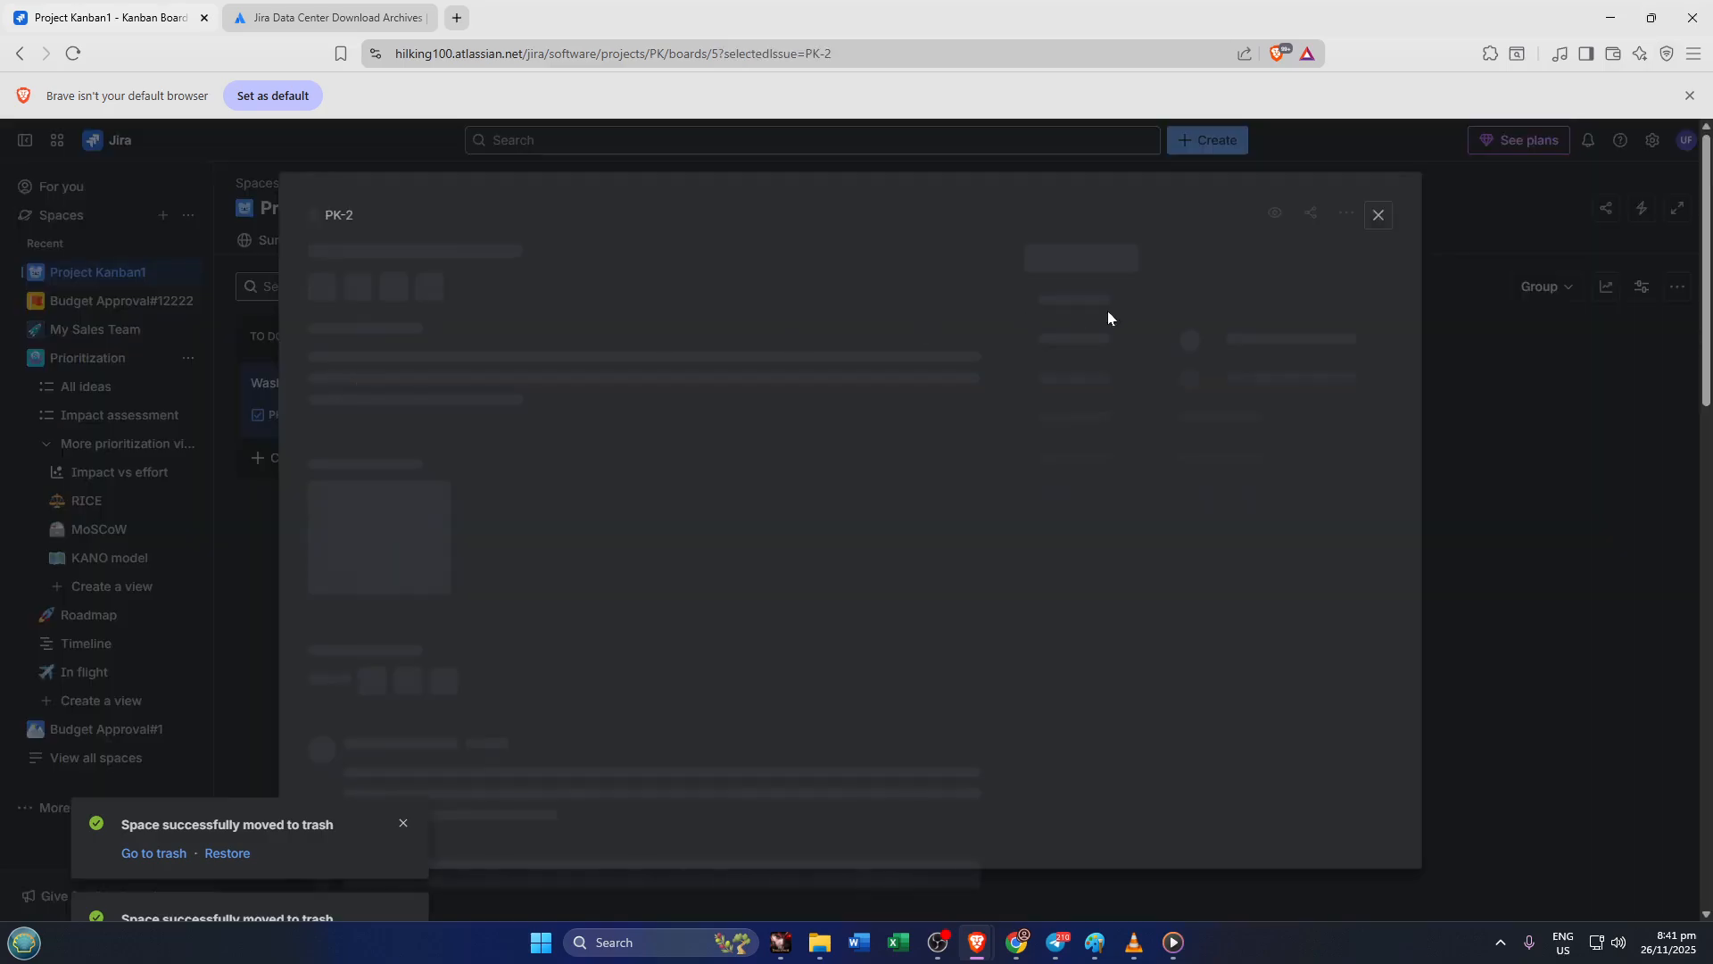
{"action": "left_click", "coordinate": [1379, 216]}
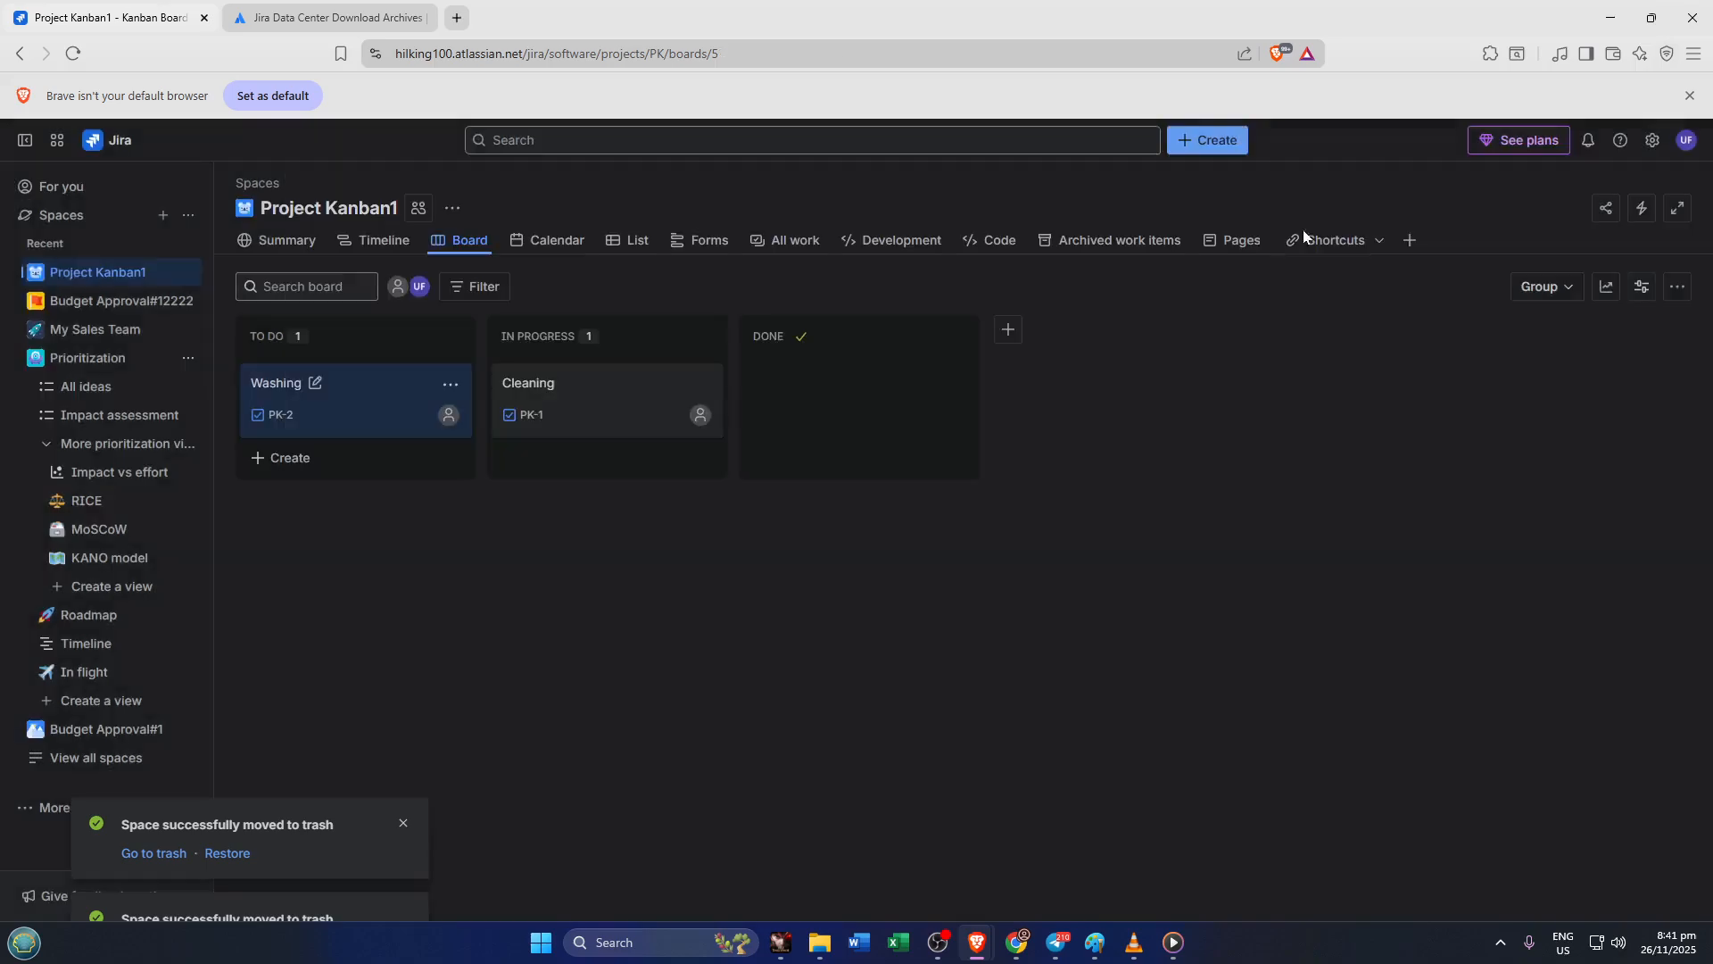
{"action": "left_click", "coordinate": [315, 382]}
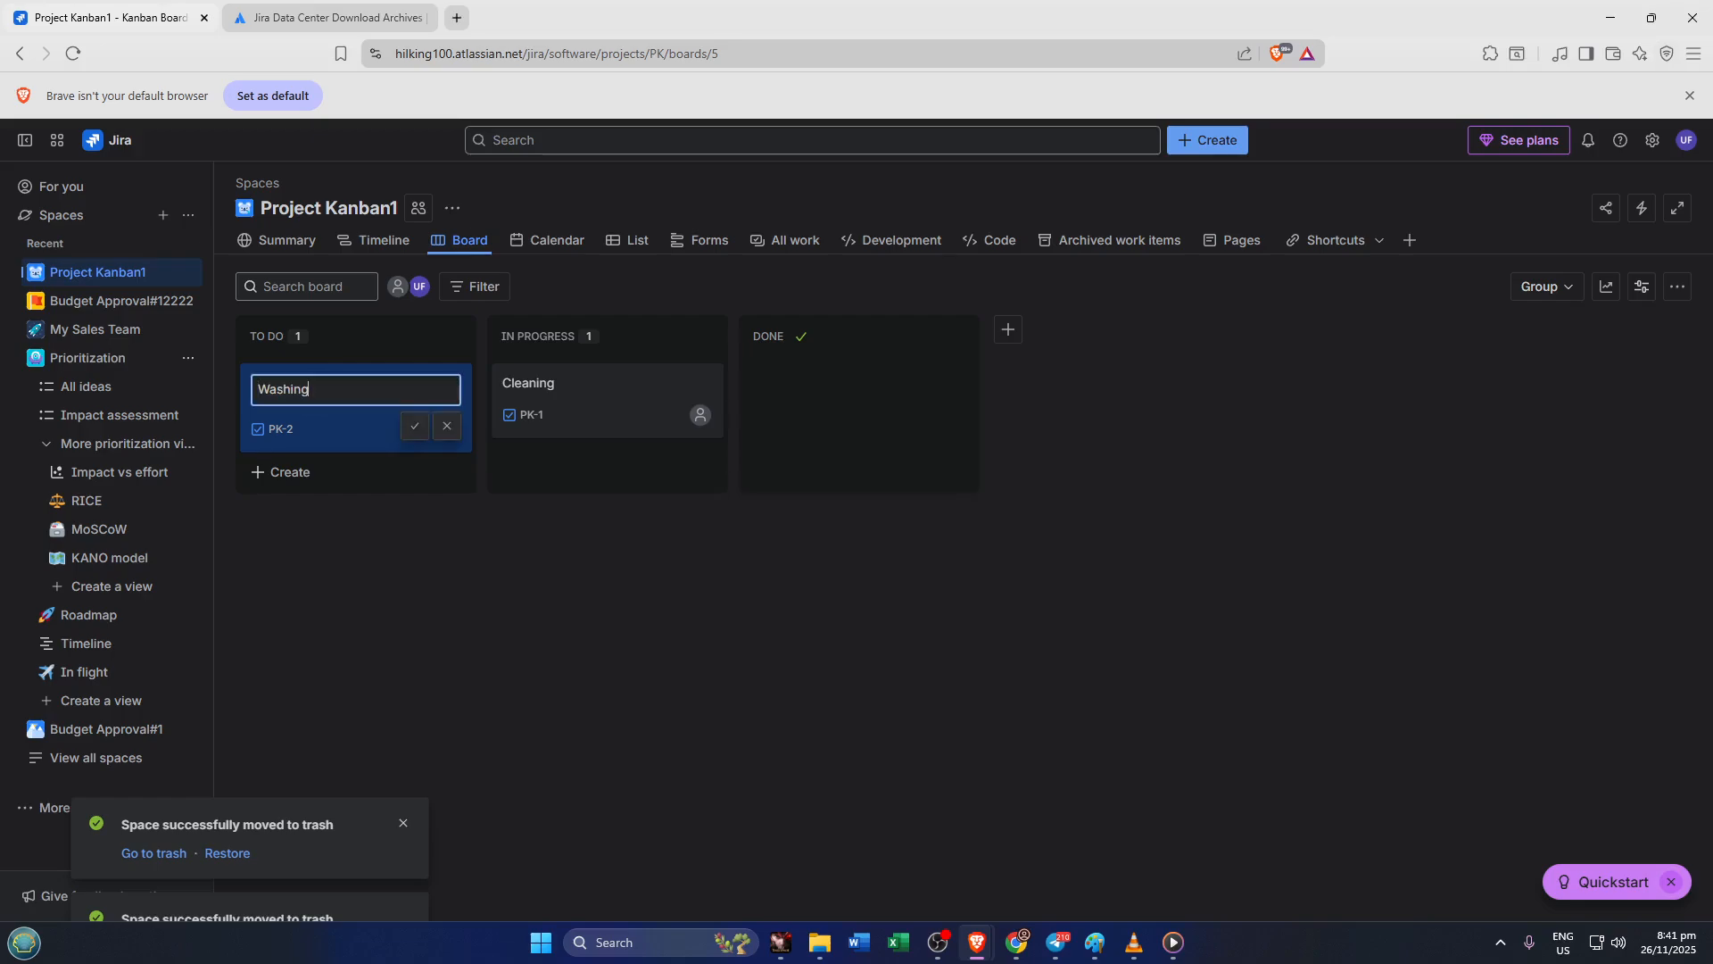
{"action": "type", "text": "Plates"}
{"action": "key", "text": "Return"}
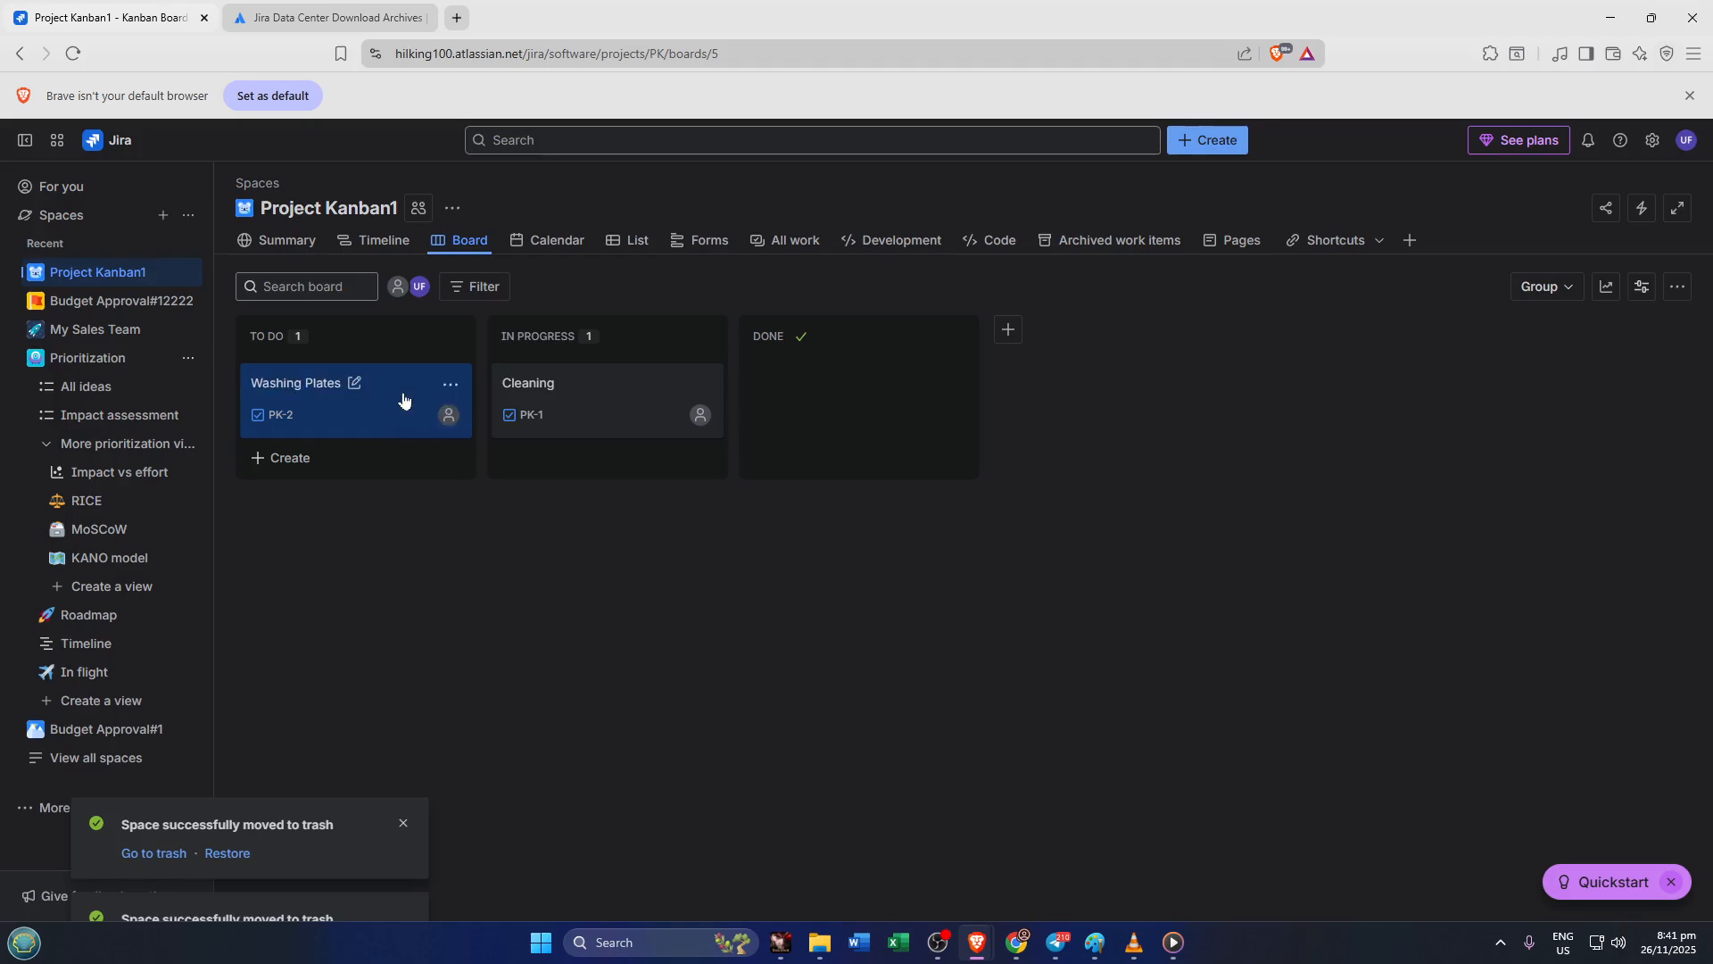
Add a task named Watering Plants to the To Do column
{"action": "left_click", "coordinate": [341, 470]}
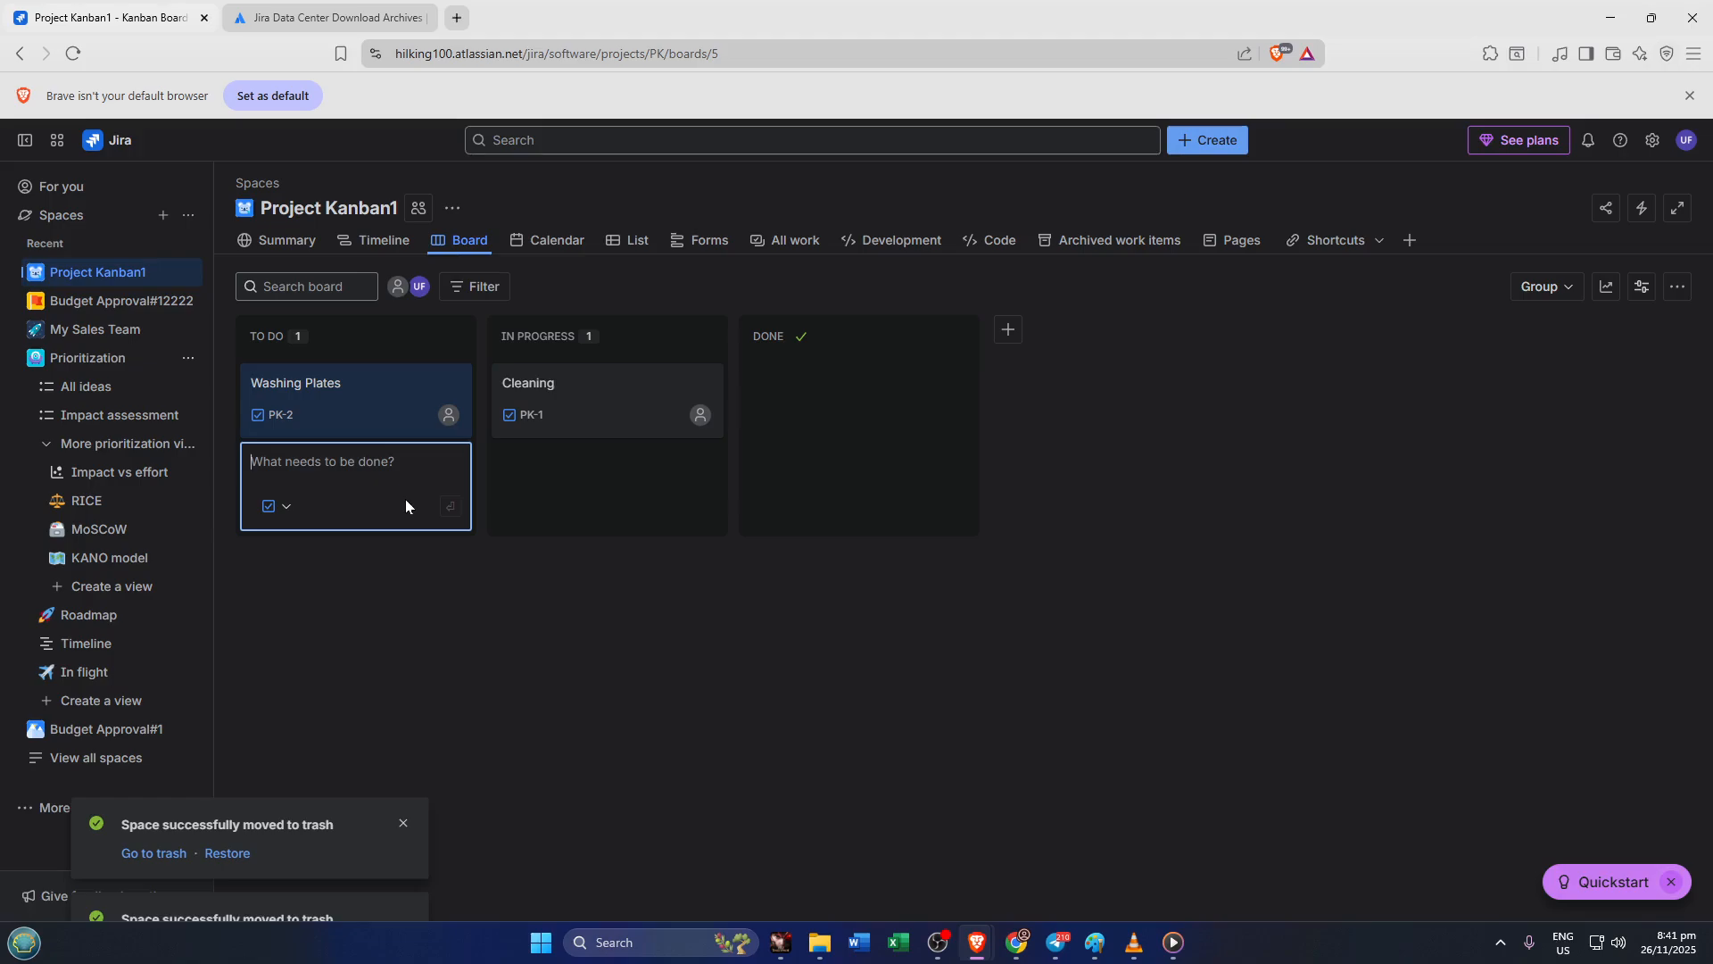
{"action": "type", "text": "Watering P"}
{"action": "type", "text": "nts"}
{"action": "key", "text": "Return"}
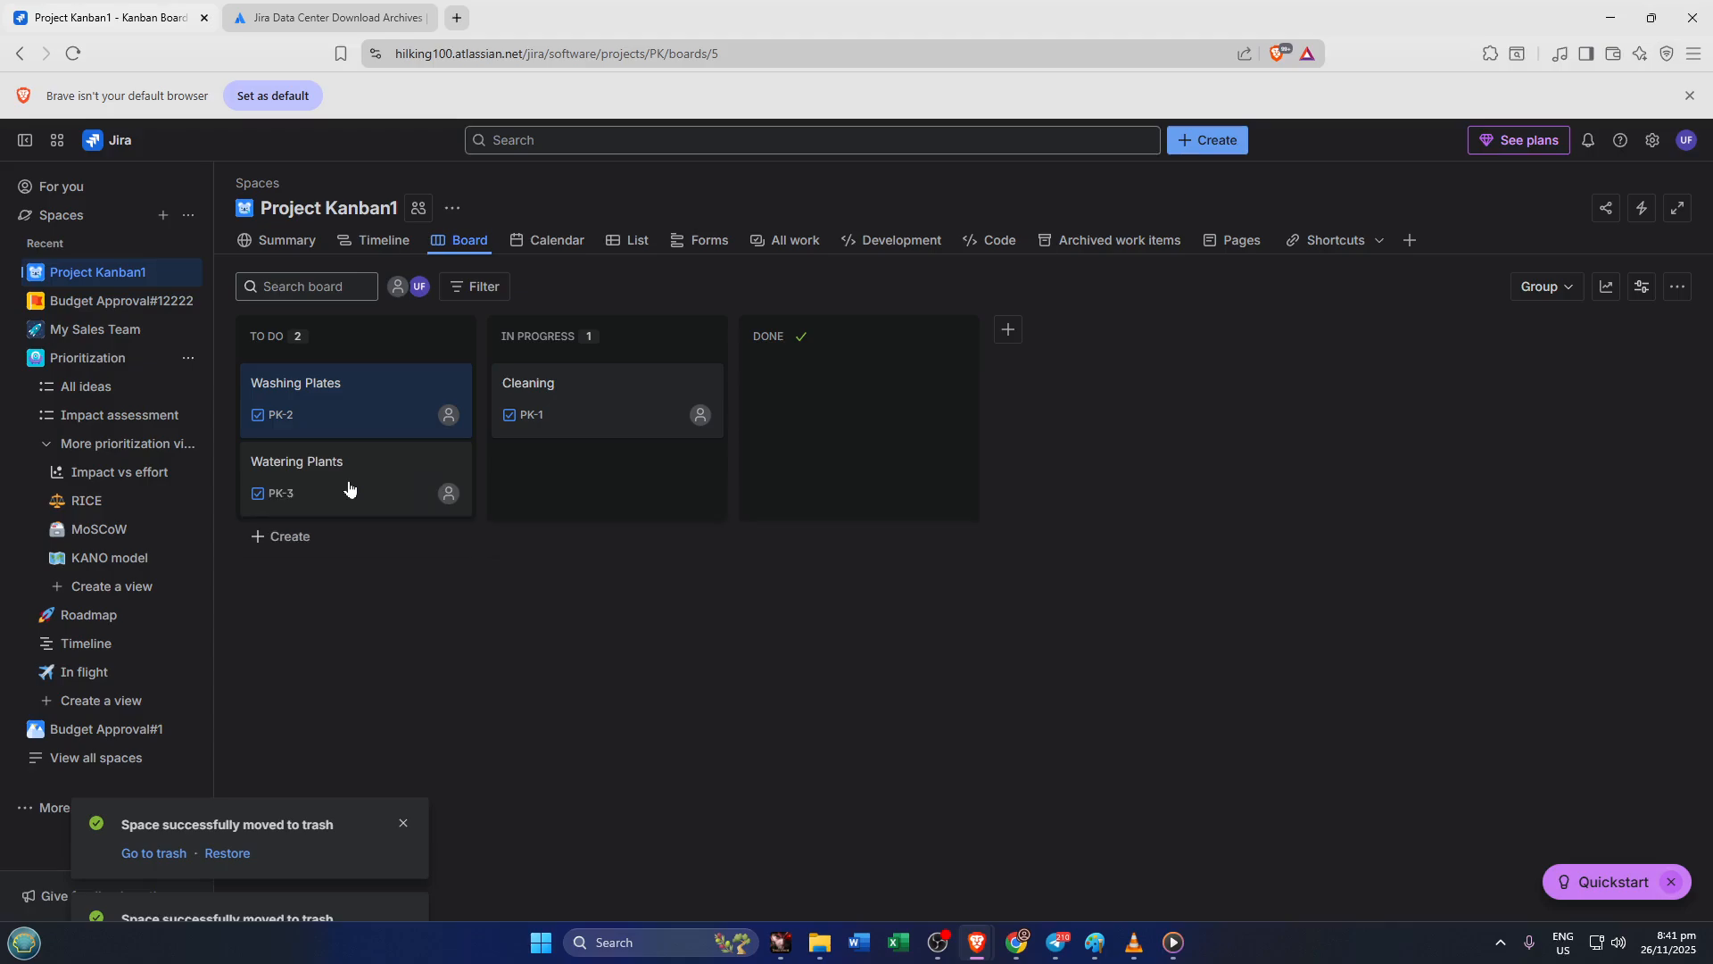
Move the Watering Plants card into the Done column
{"action": "key", "text": "Escape"}
{"action": "left_click_drag", "start_coordinate": [351, 489], "coordinate": [786, 402]}
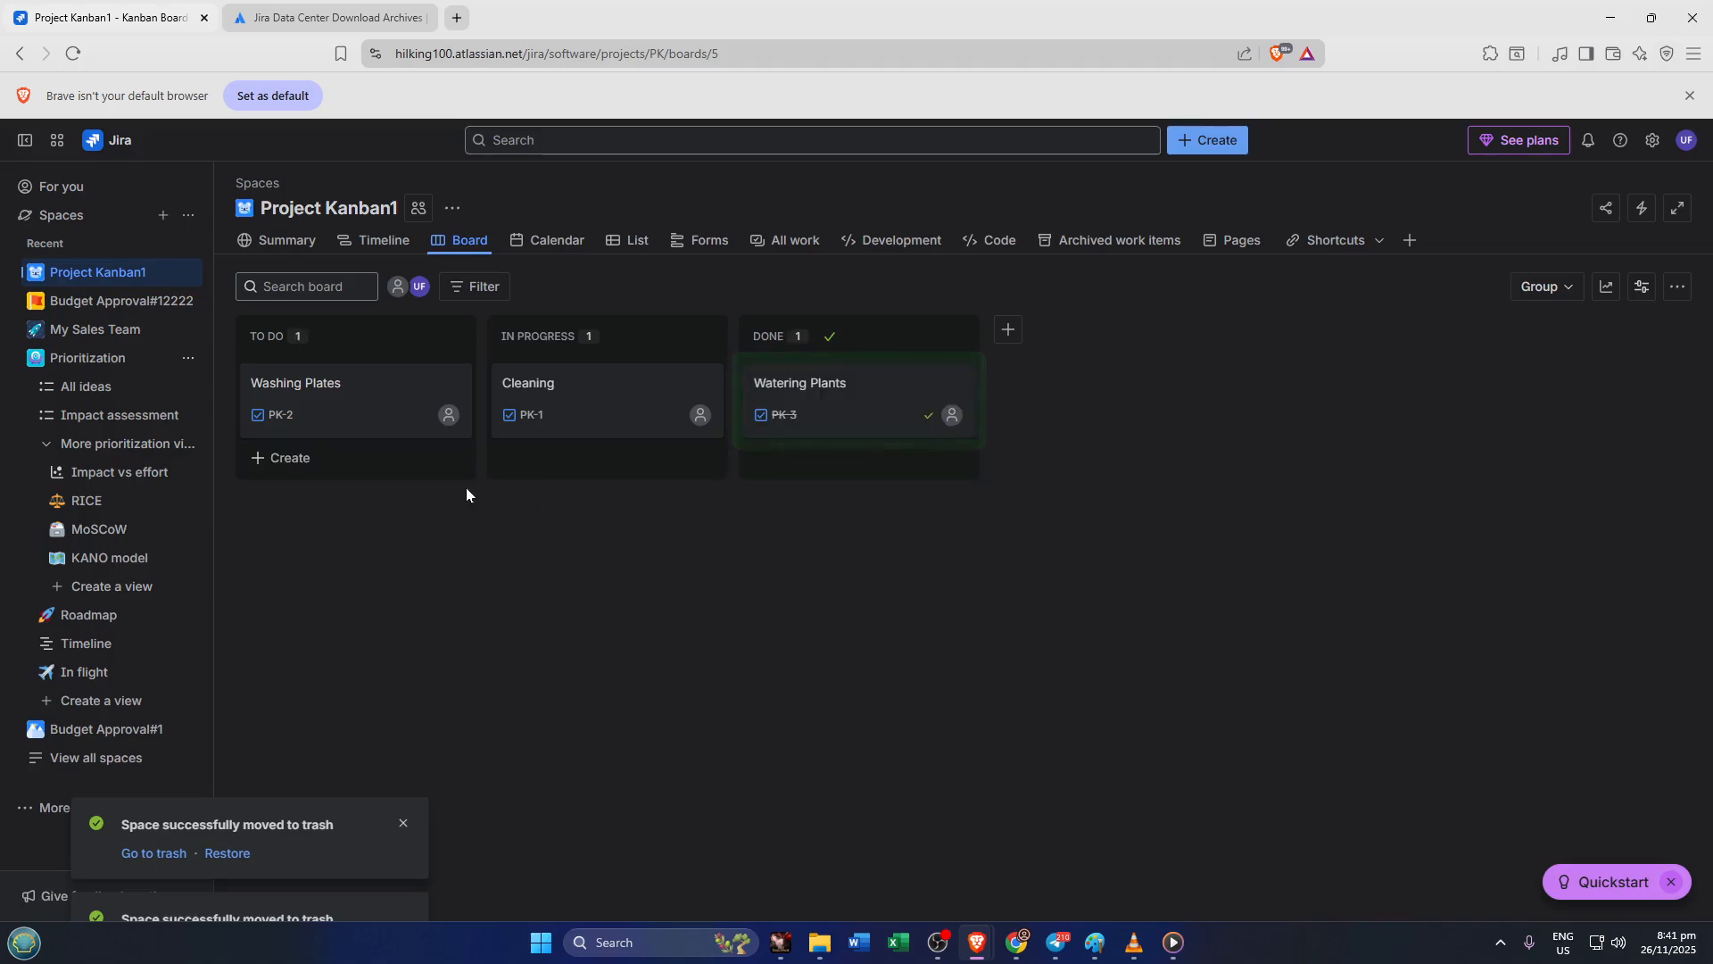